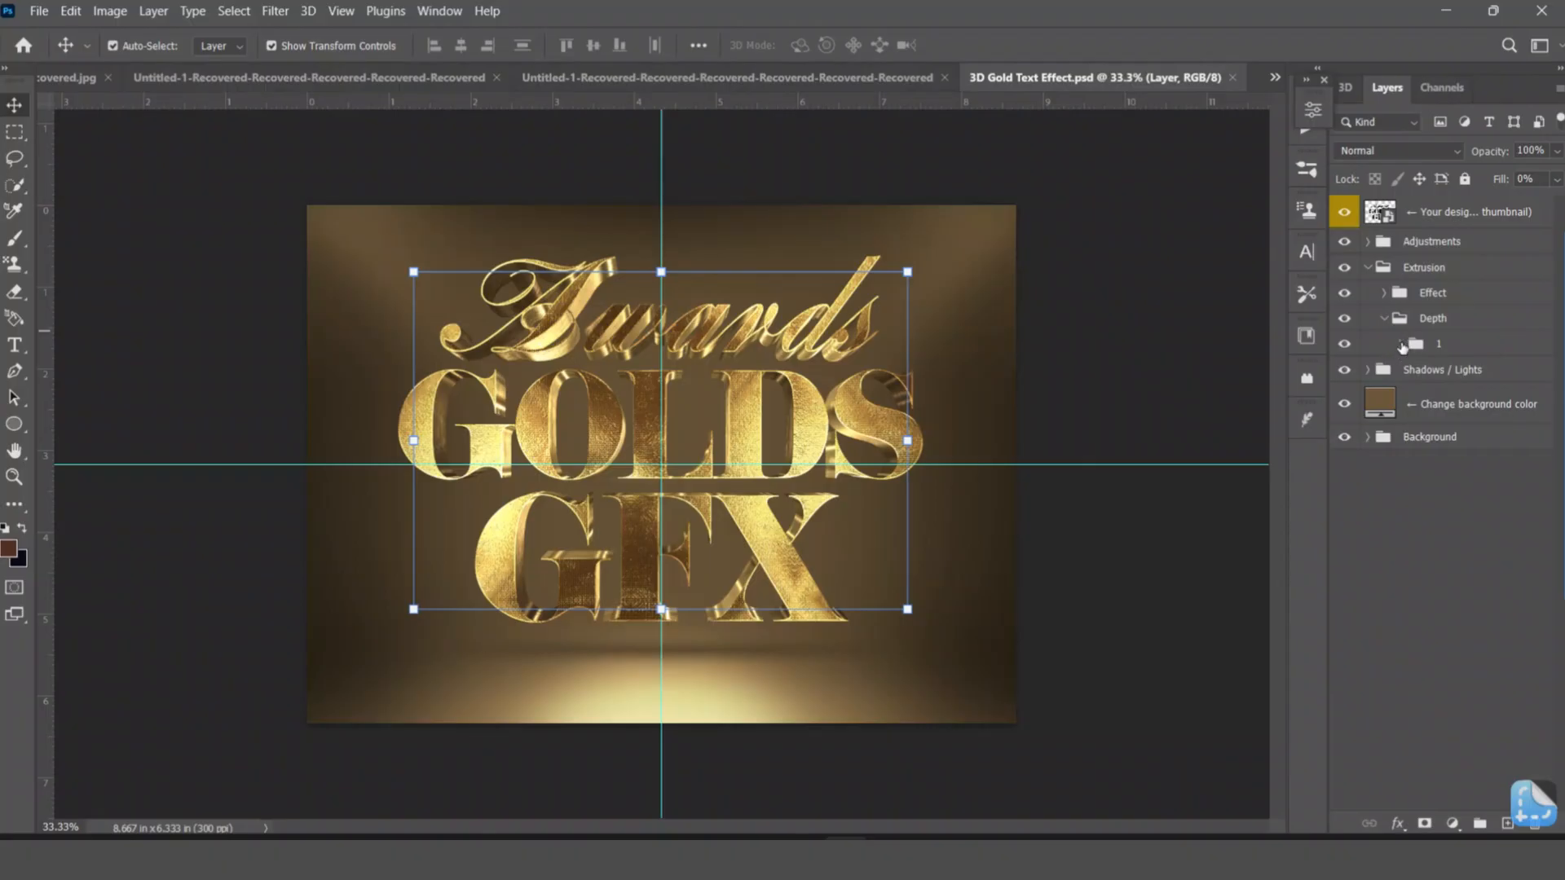
# Open folder 1 inside the Depth group and select its whole stack of extrusion layers.
pyautogui.click(1401, 346)
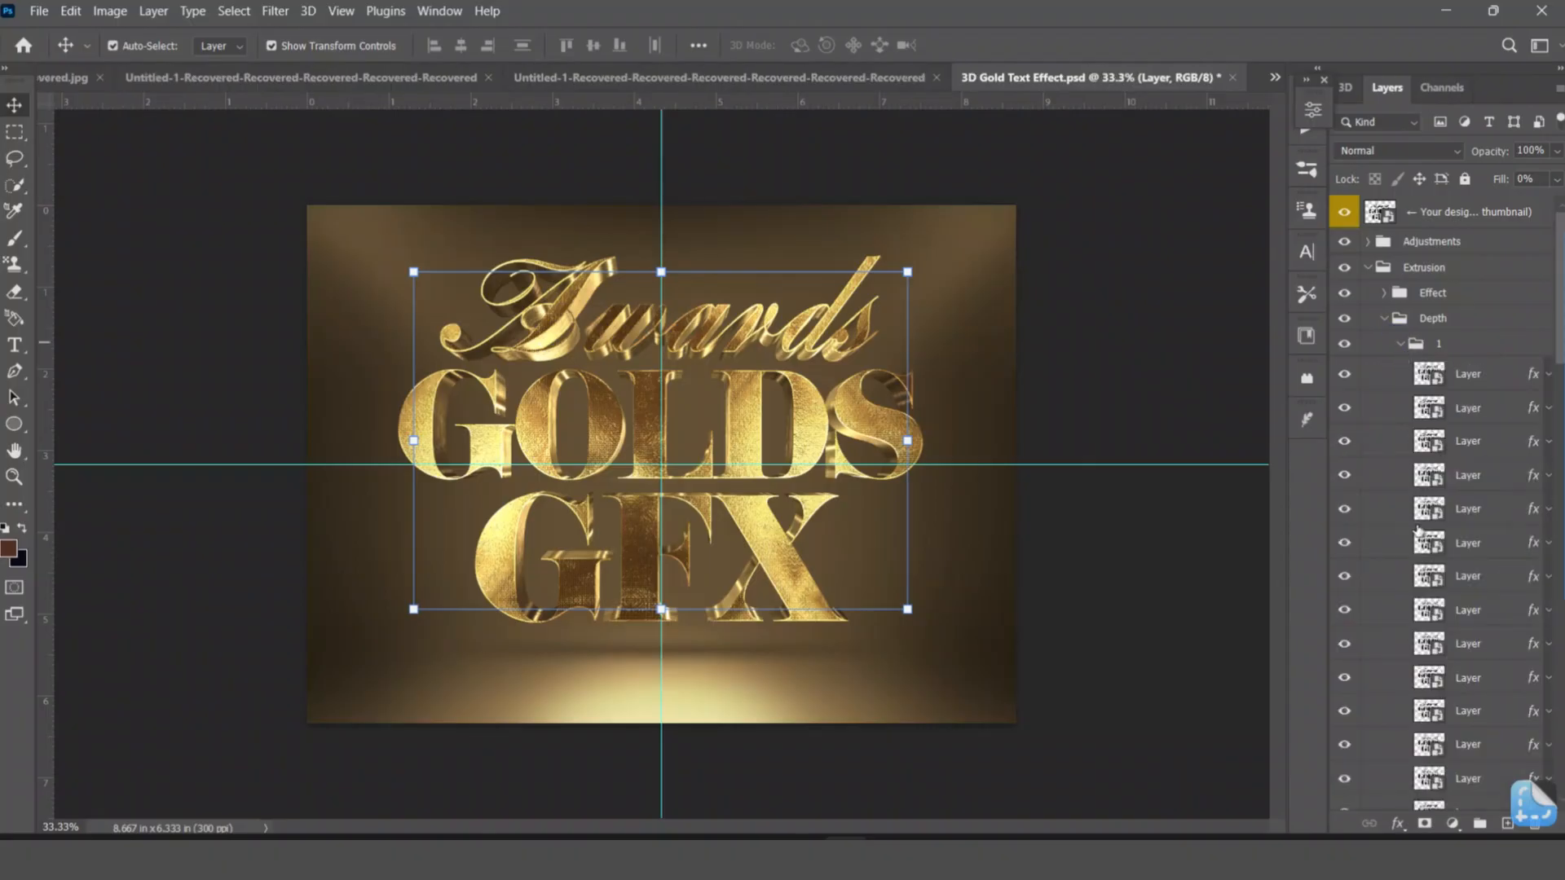
pyautogui.scroll(-1, 1470, 512)
pyautogui.scroll(-3, 1471, 511)
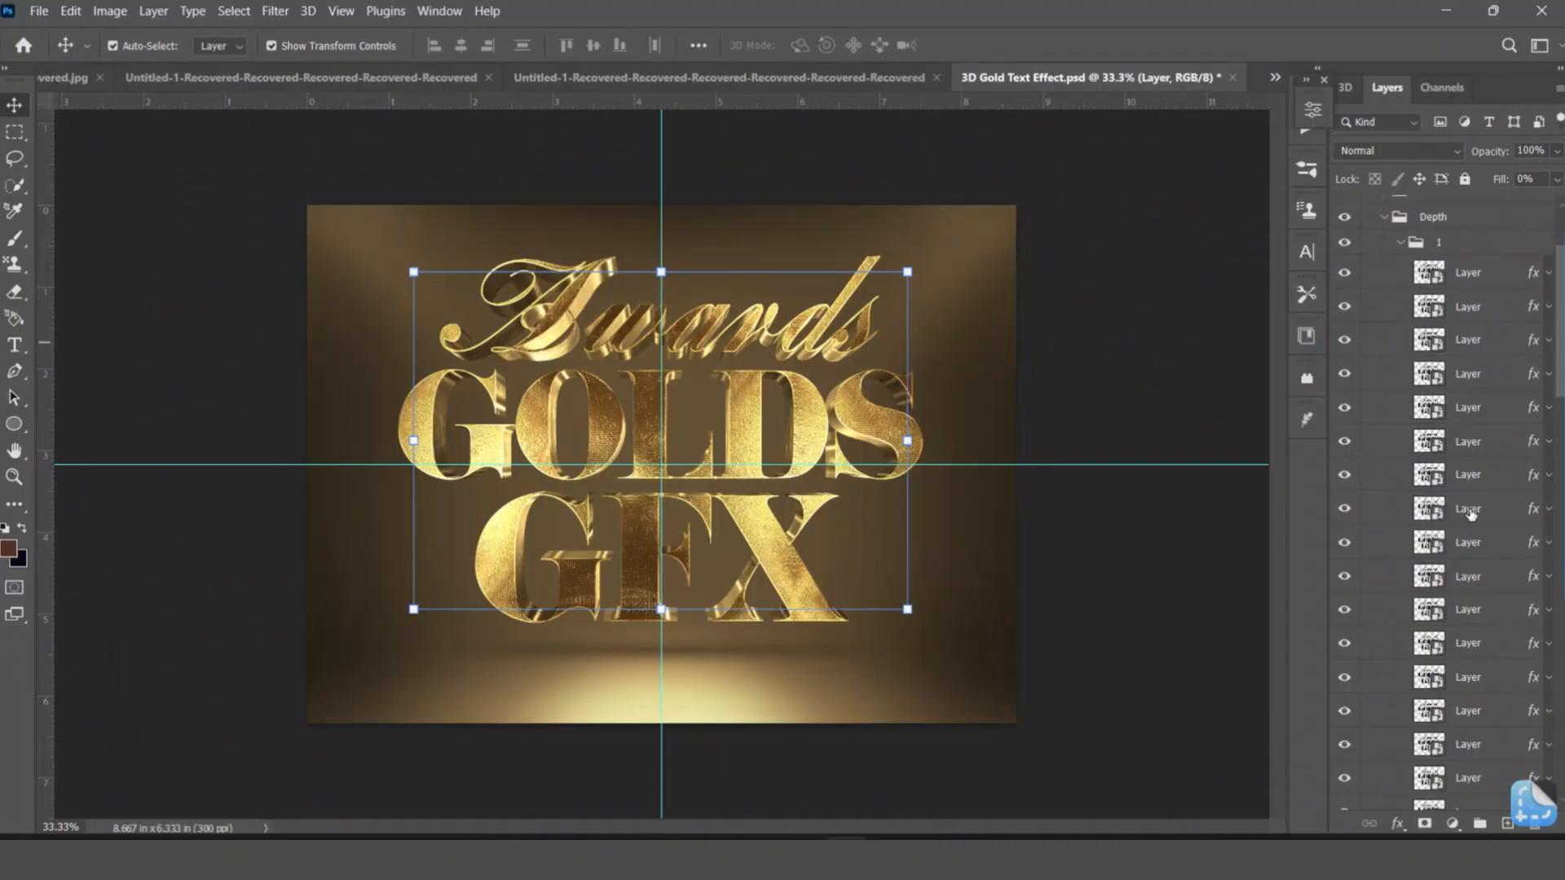
pyautogui.click(1424, 777)
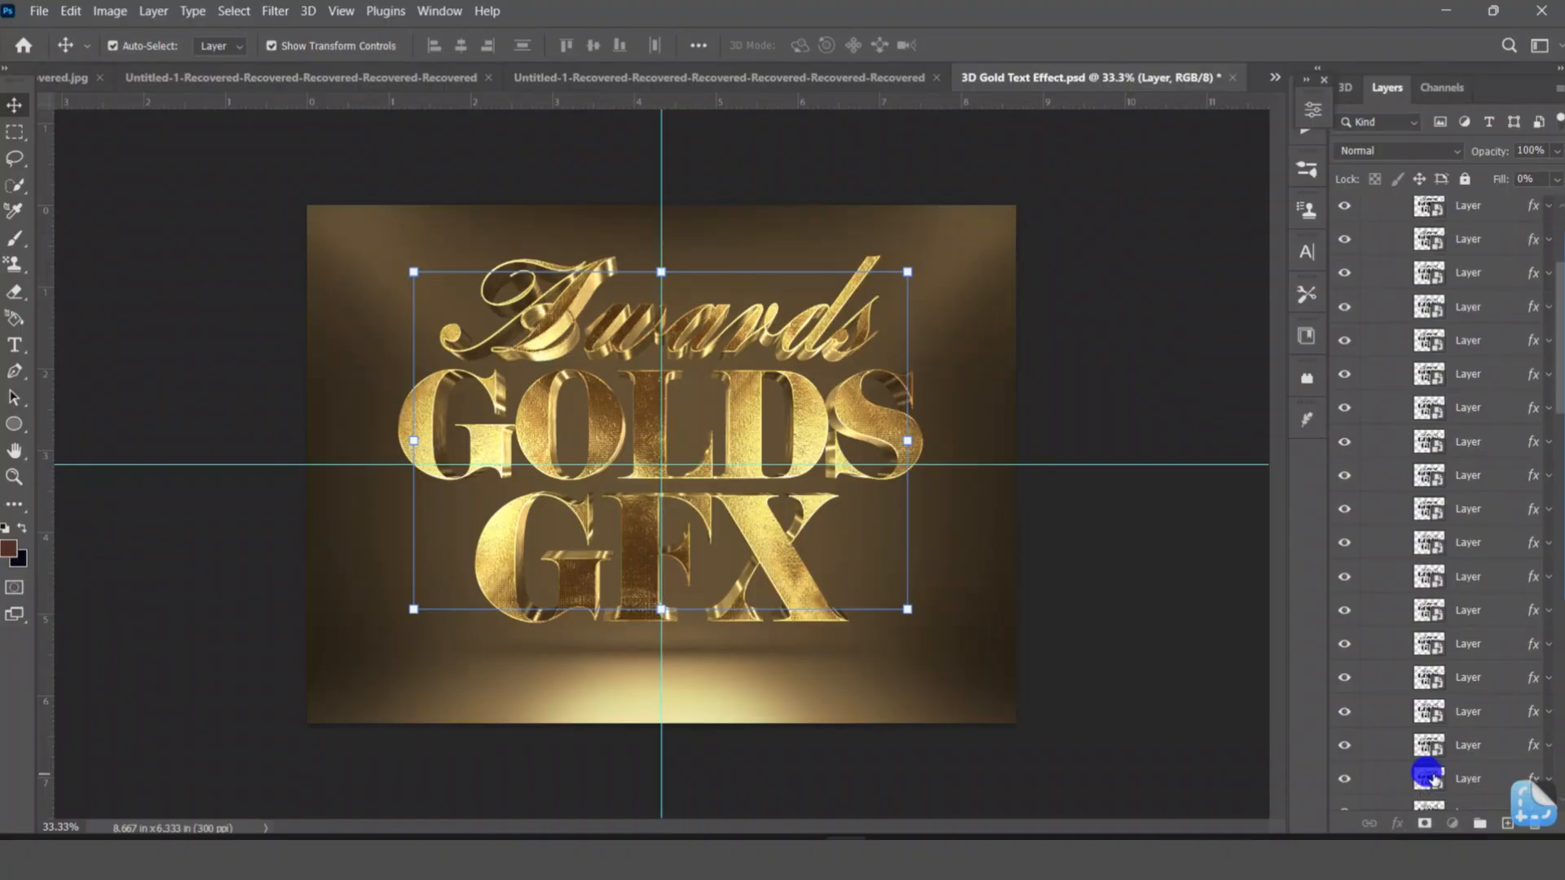
pyautogui.scroll(-8, 1433, 781)
pyautogui.scroll(-5, 1434, 780)
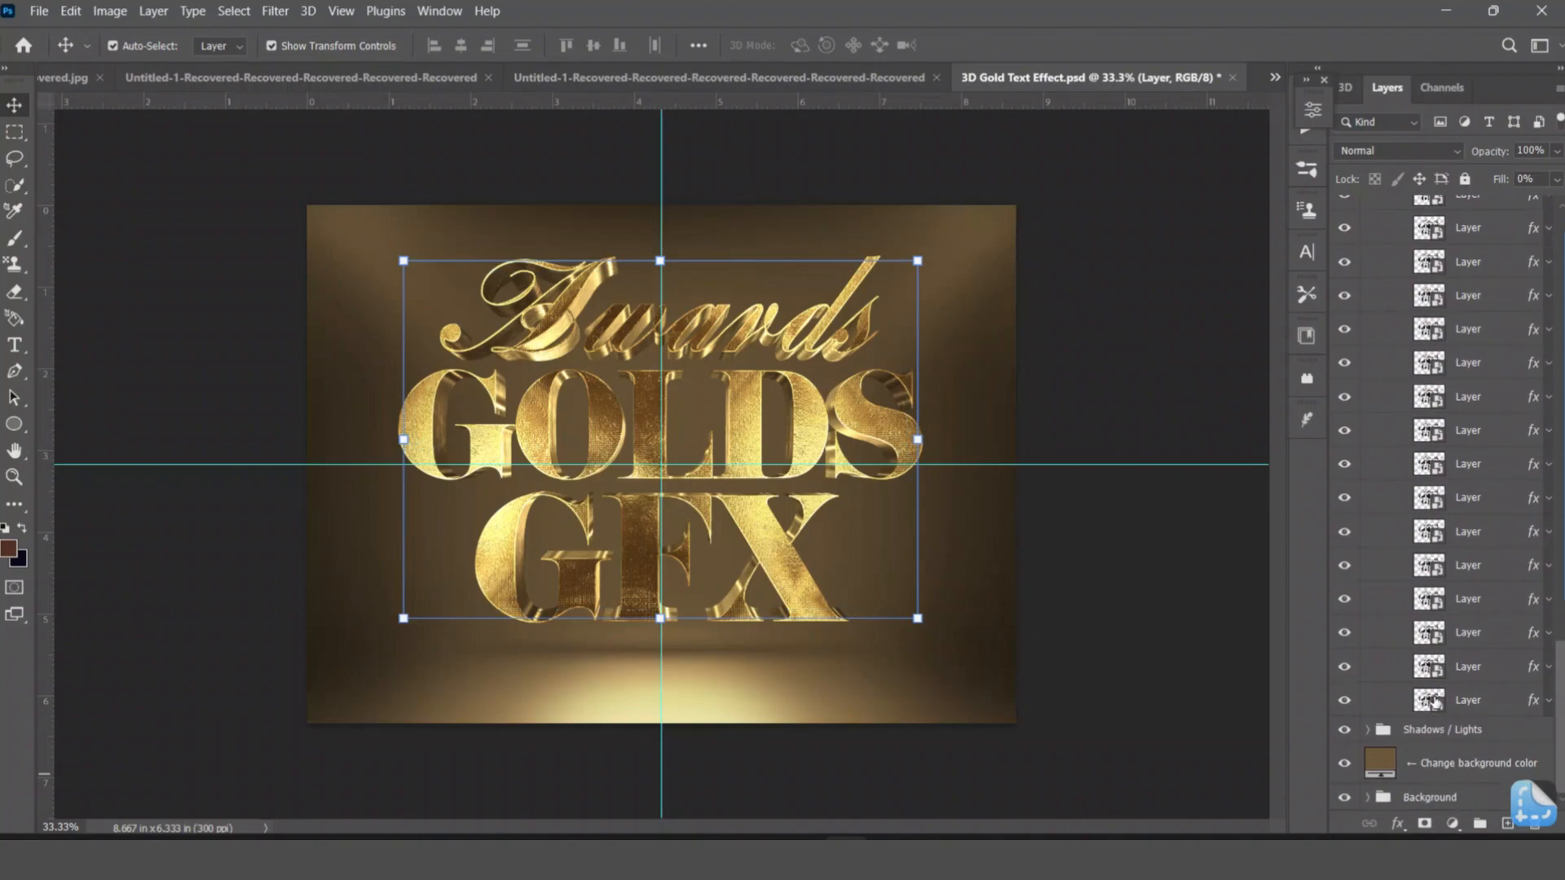
pyautogui.keyDown('shift'); pyautogui.click(1432, 701); pyautogui.keyUp('shift')
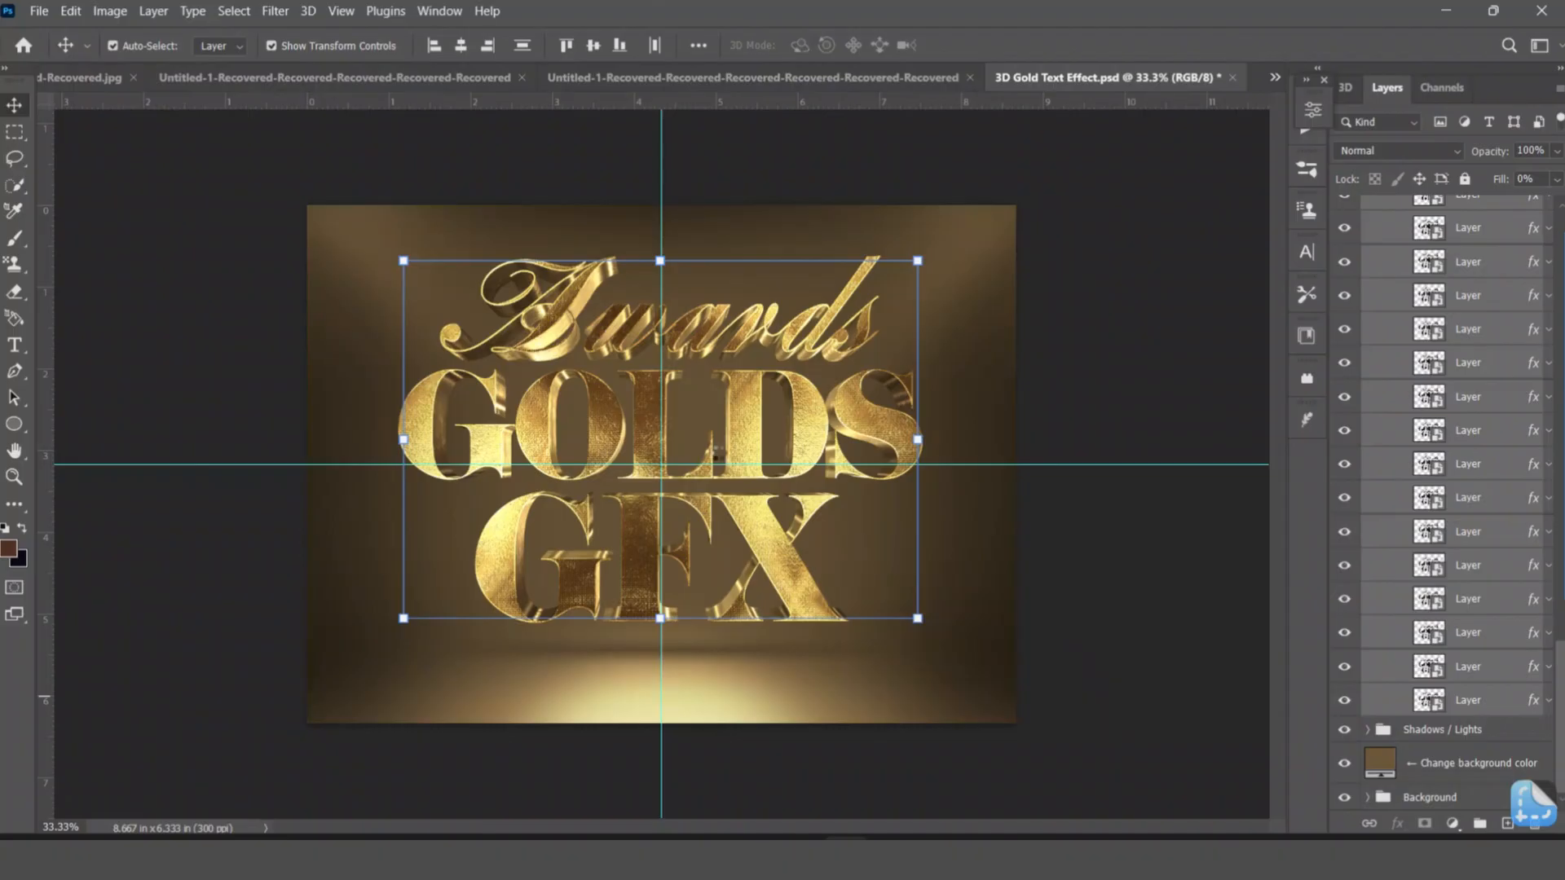
# Undo the layer offsets that give the lettering its extruded depth and collapse folder 1 in the Depth group.
pyautogui.click(831, 477)
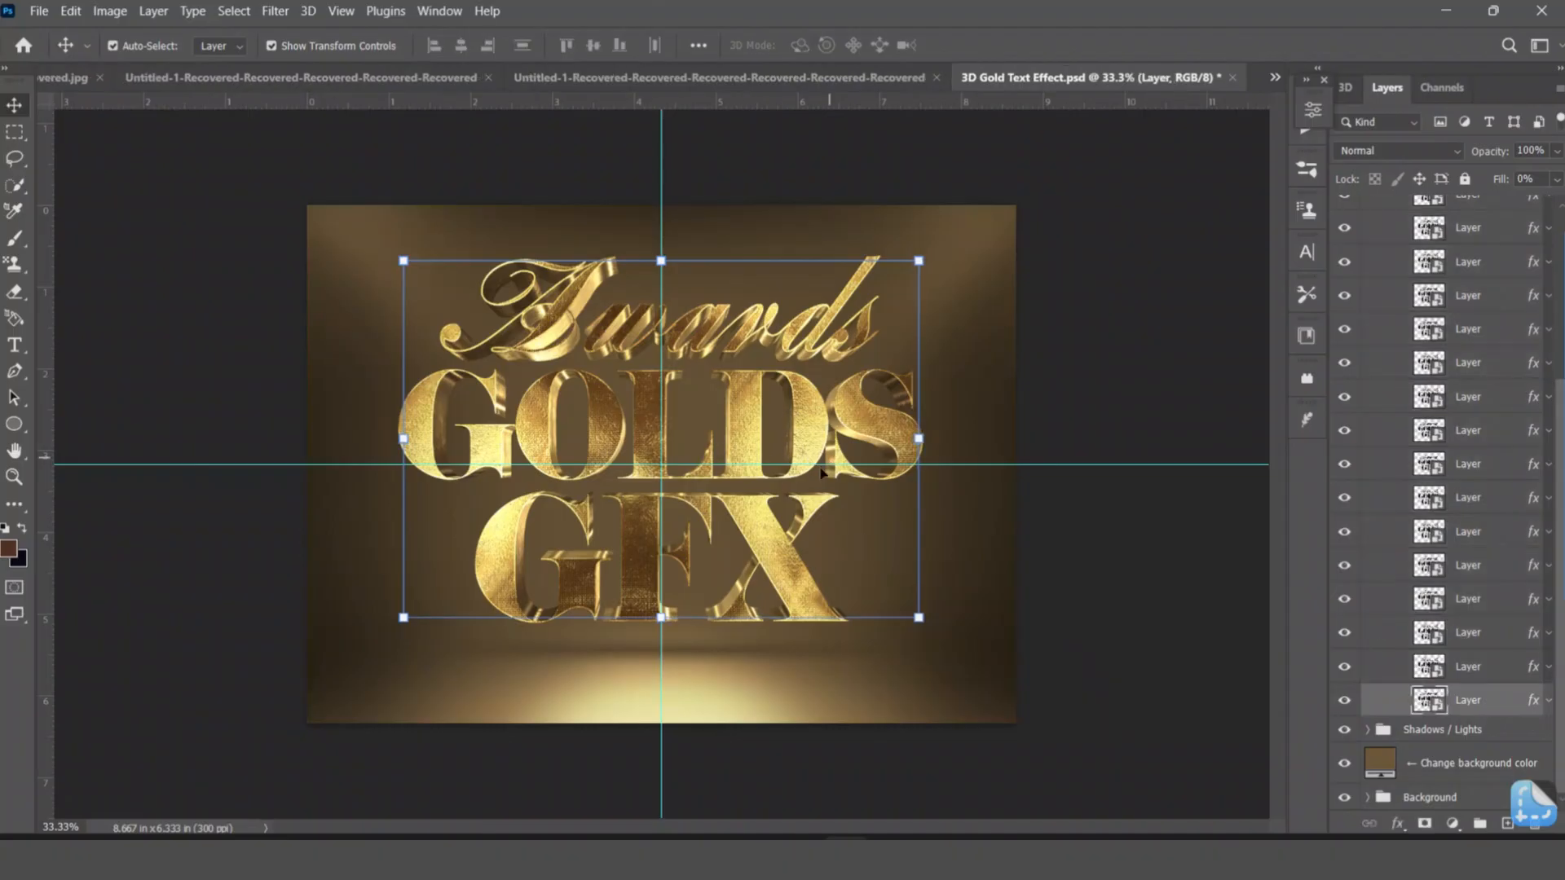
pyautogui.hotkey('ctrl', 'z')
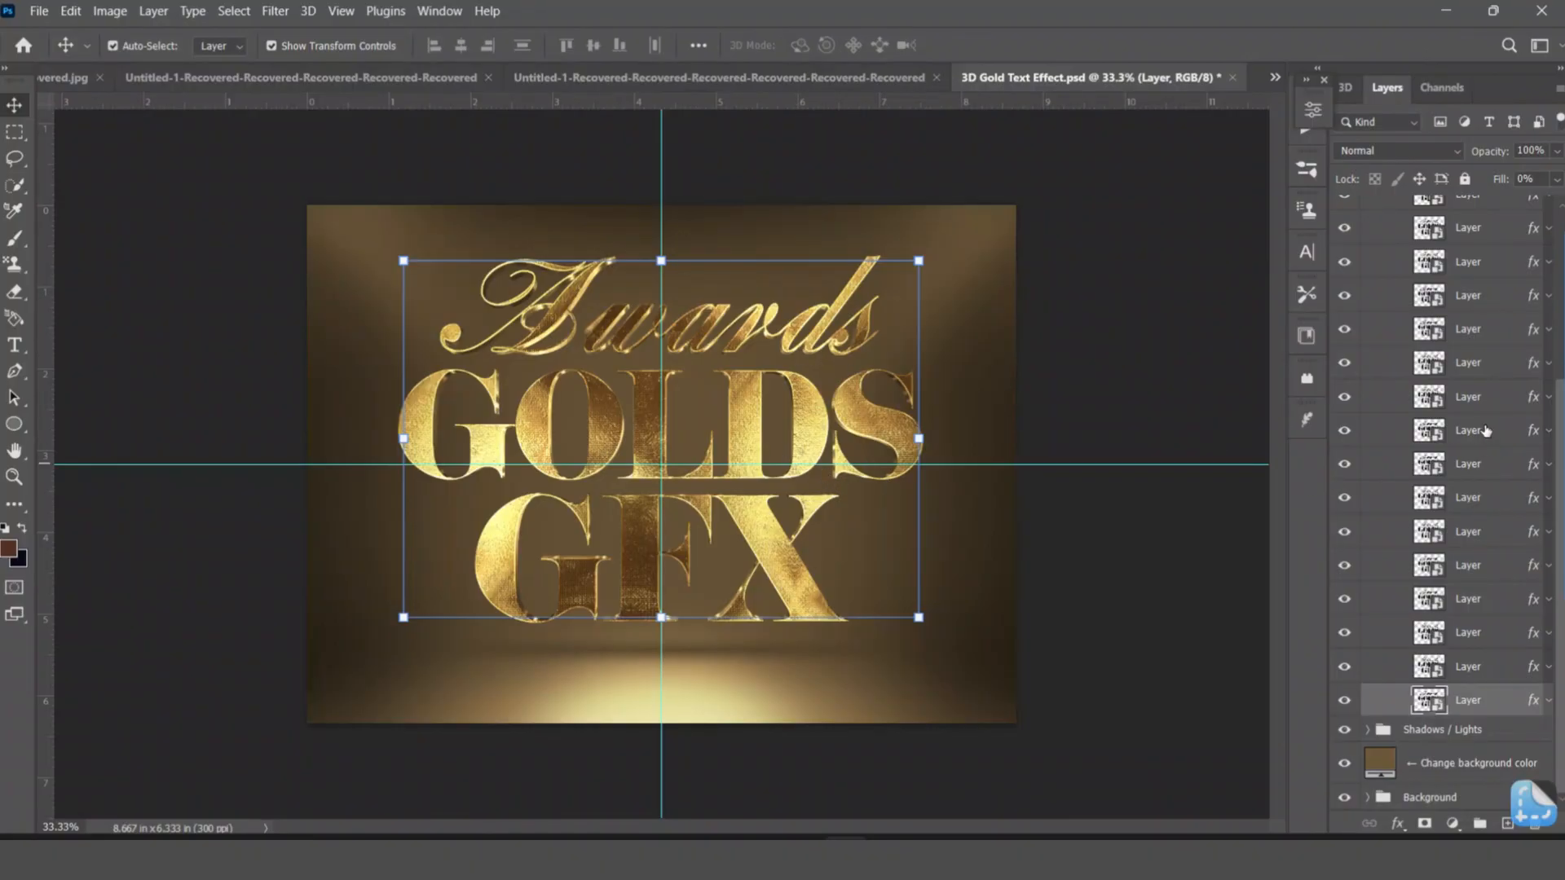
pyautogui.scroll(8, 1483, 428)
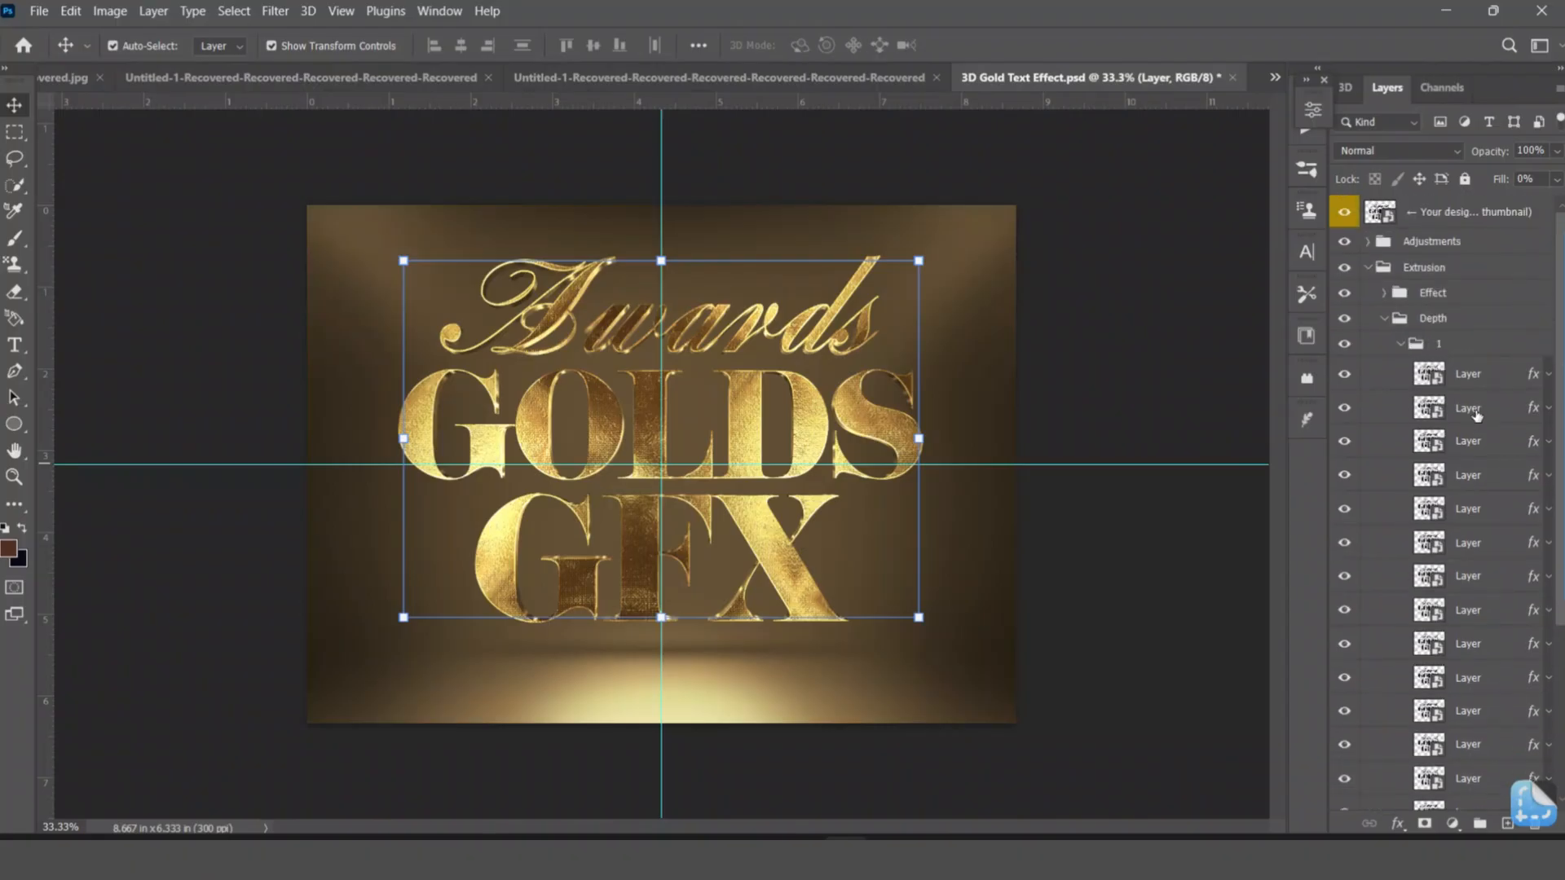
pyautogui.click(1398, 345)
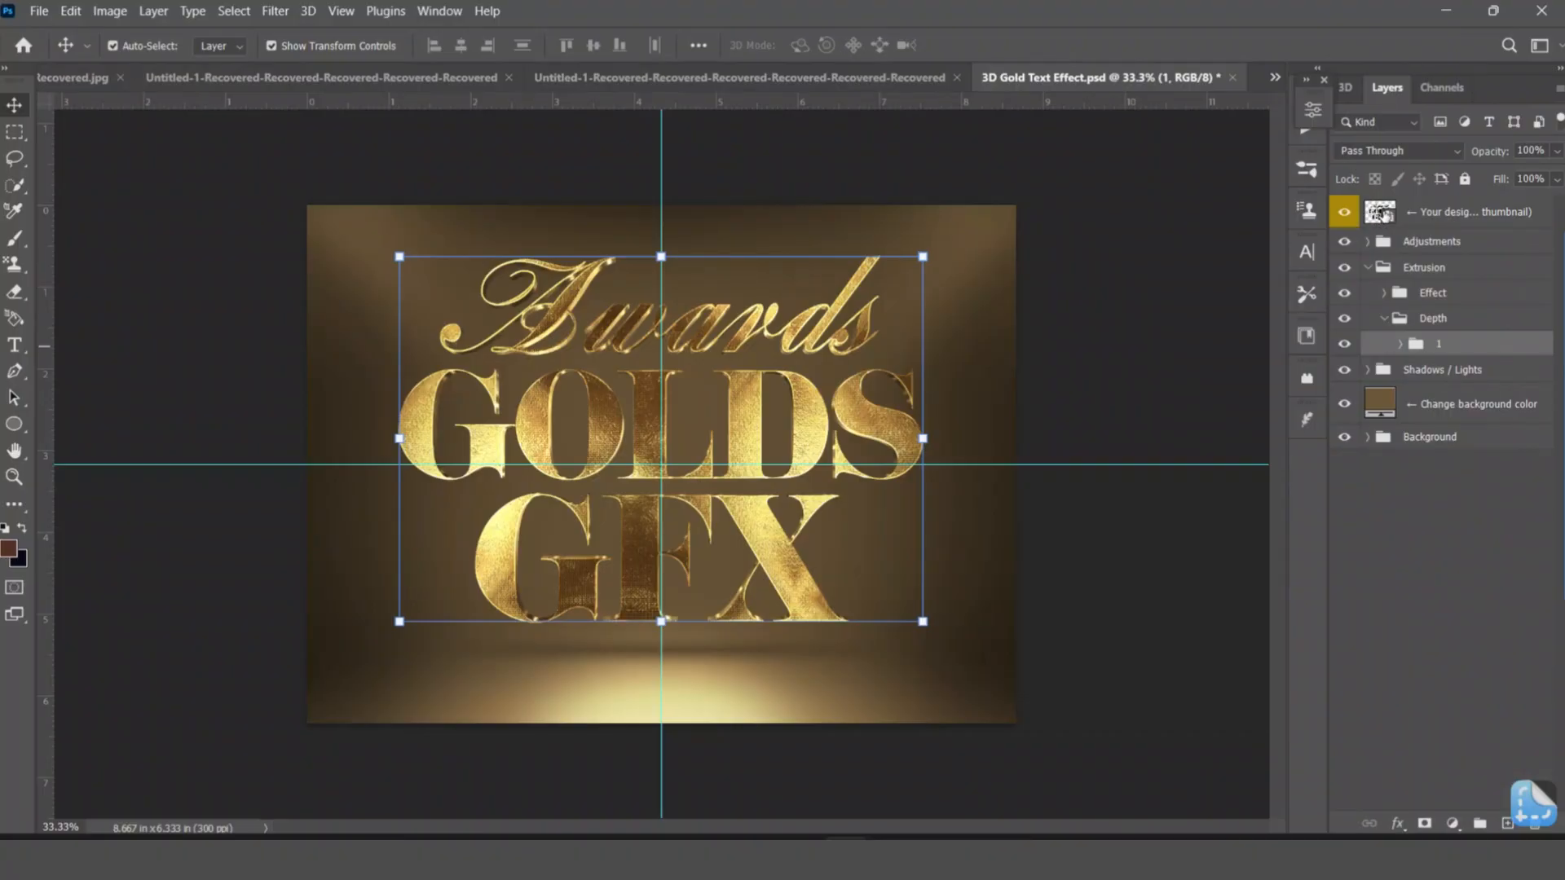
# Open the design placeholder's smart object and hide its Awards, GOLDS and GFX text layers.
pyautogui.doubleClick(1383, 213)
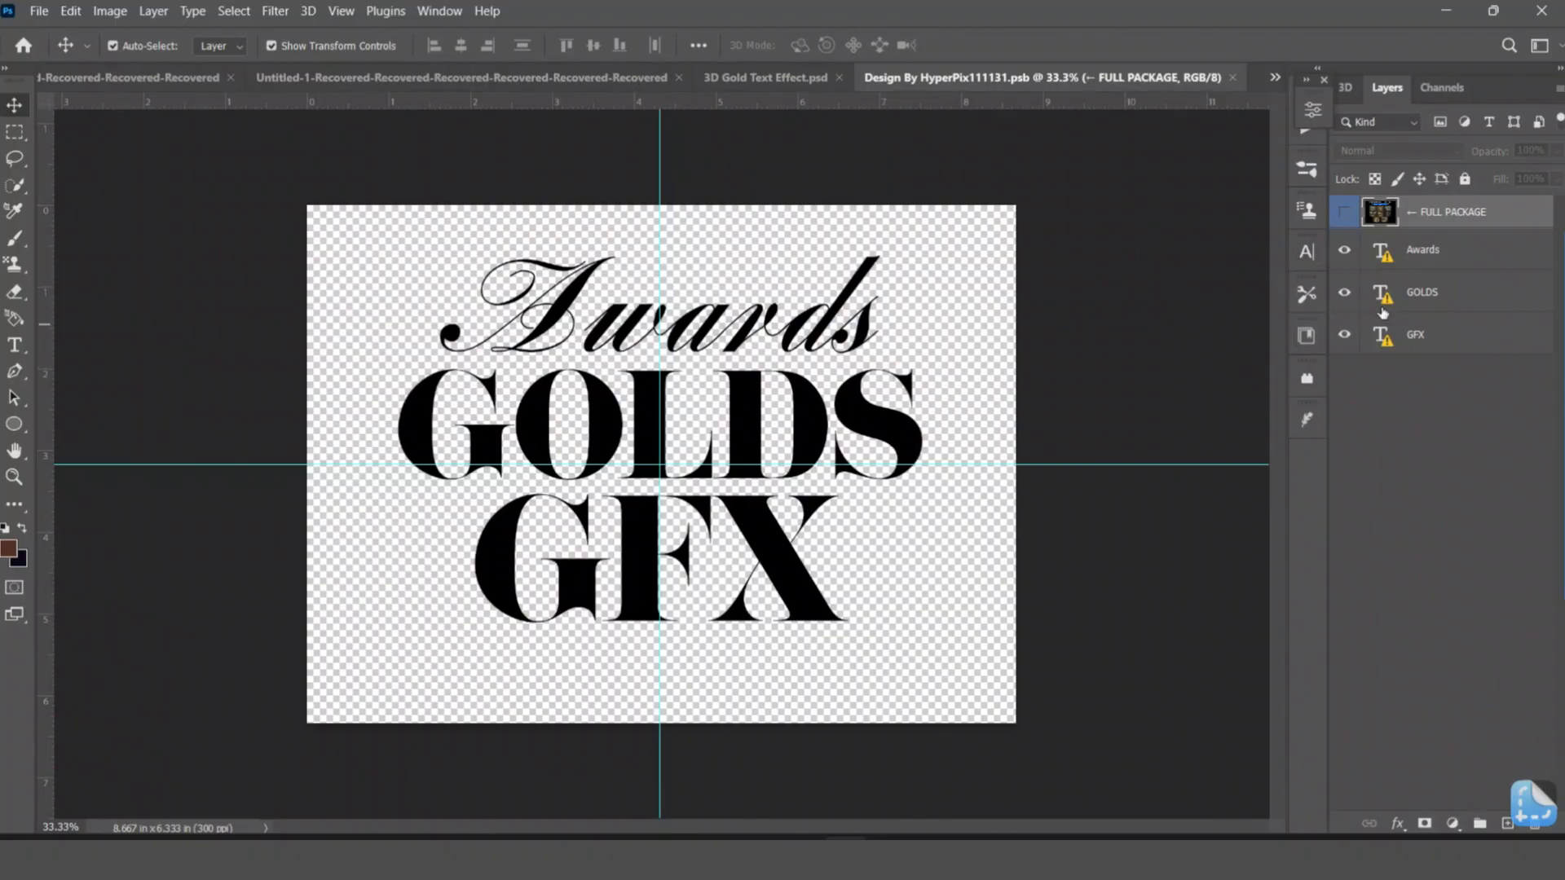
pyautogui.click(1344, 253)
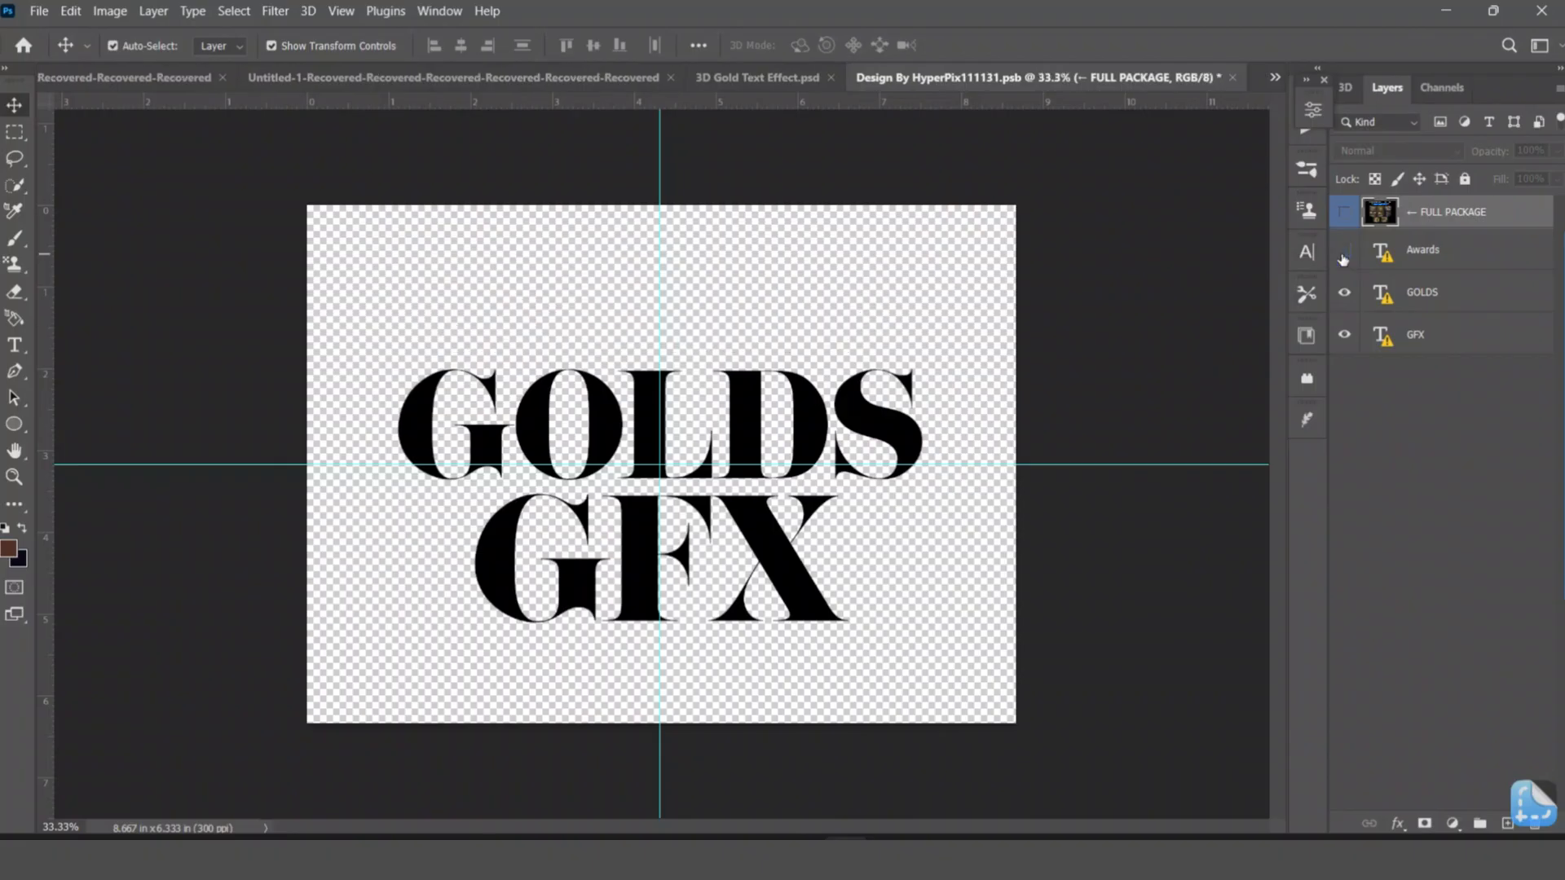
pyautogui.click(1344, 336)
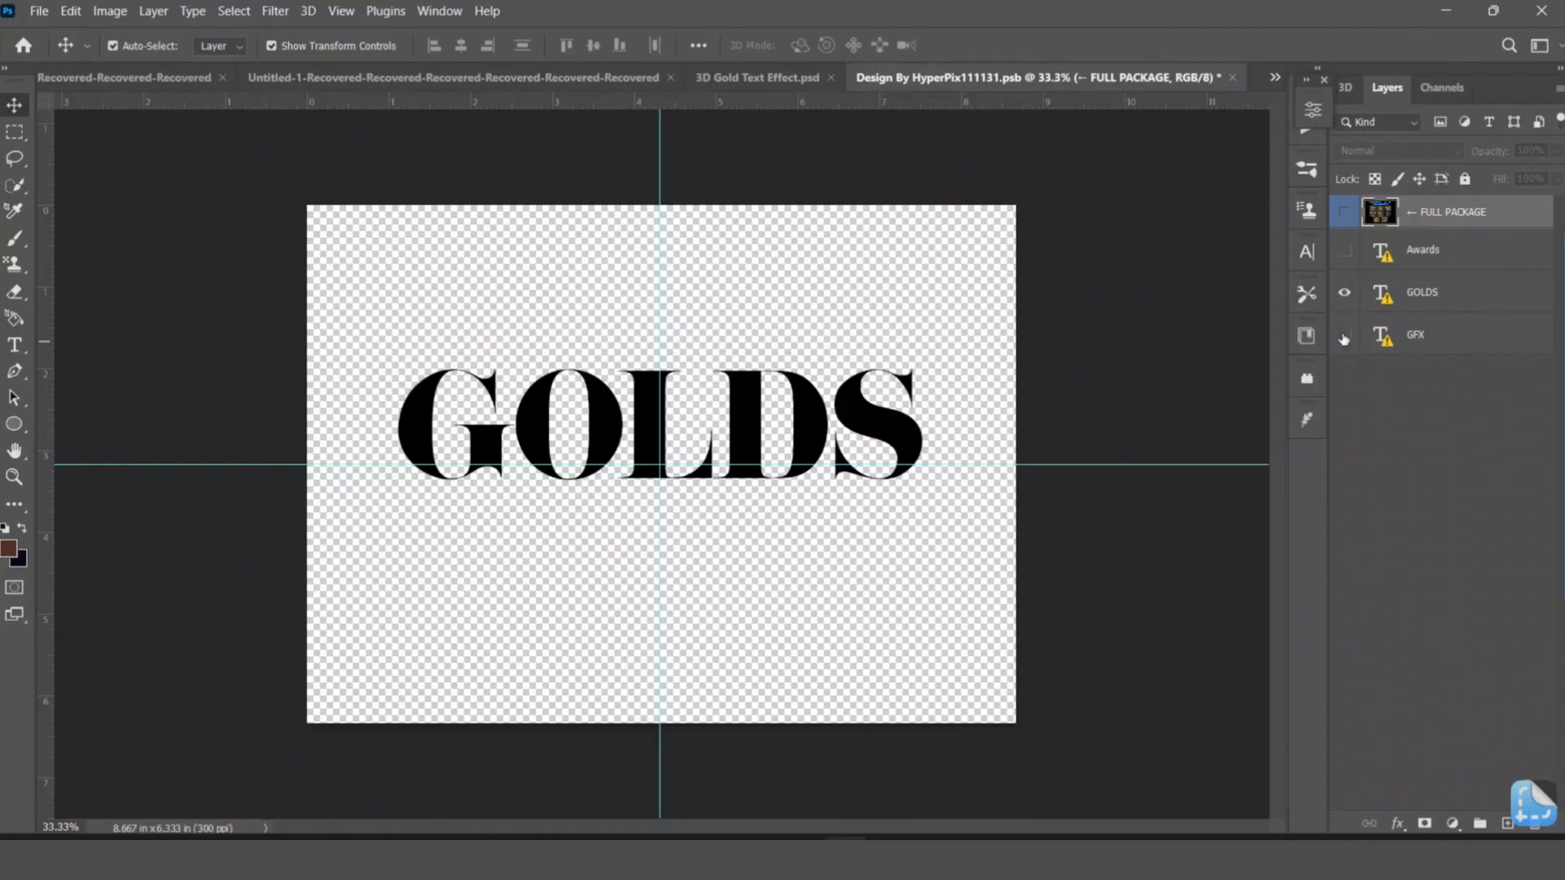
pyautogui.click(1343, 295)
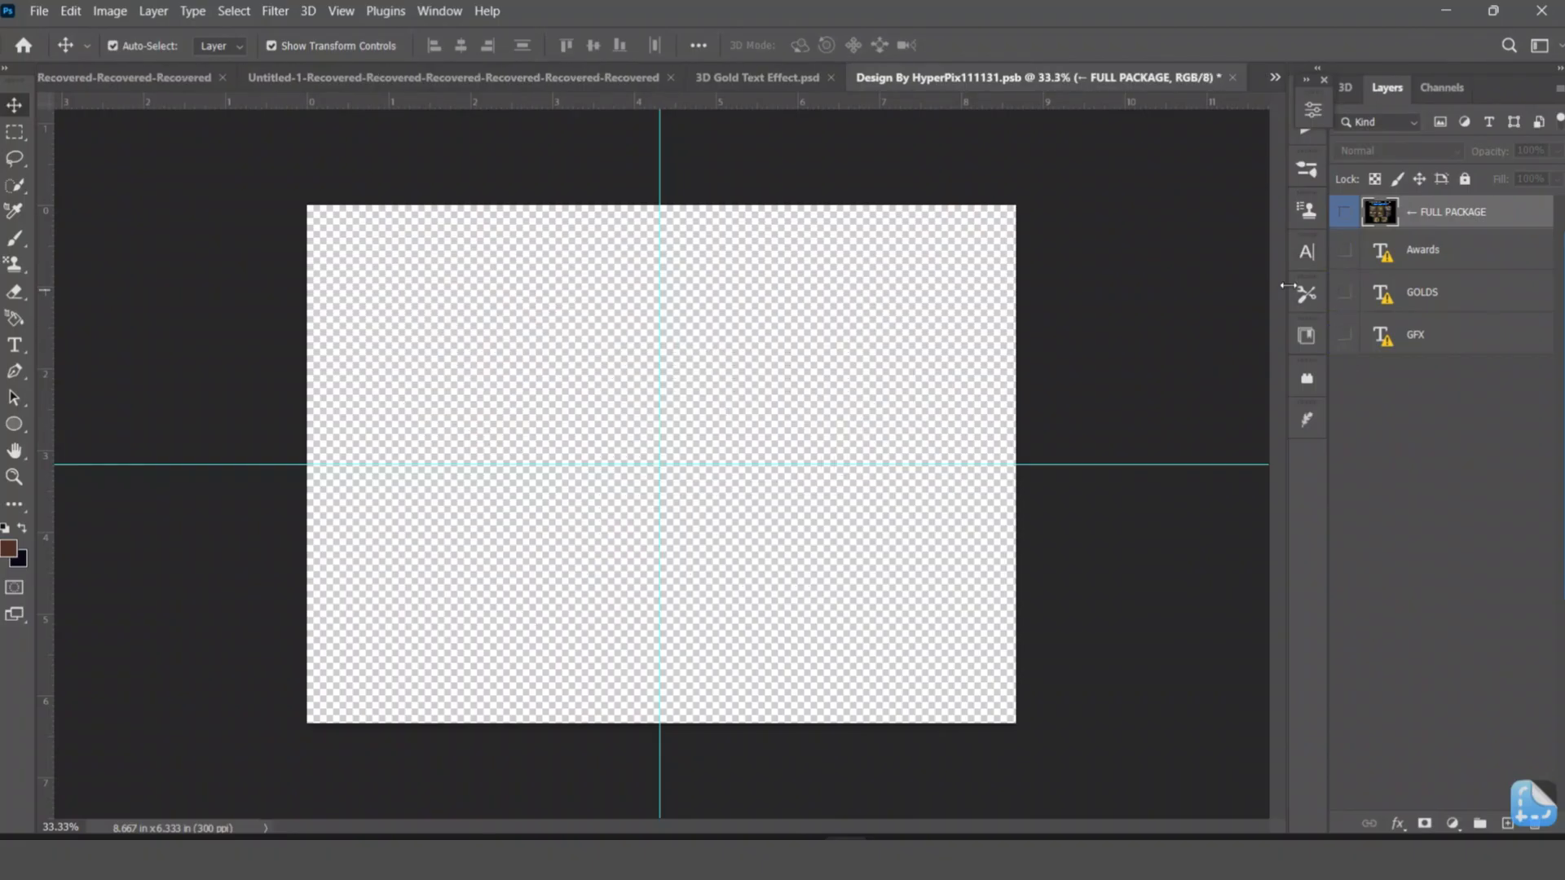
# Create a horizontal text layer at the canvas centre and set its text color to black (000000).
pyautogui.click(13, 346)
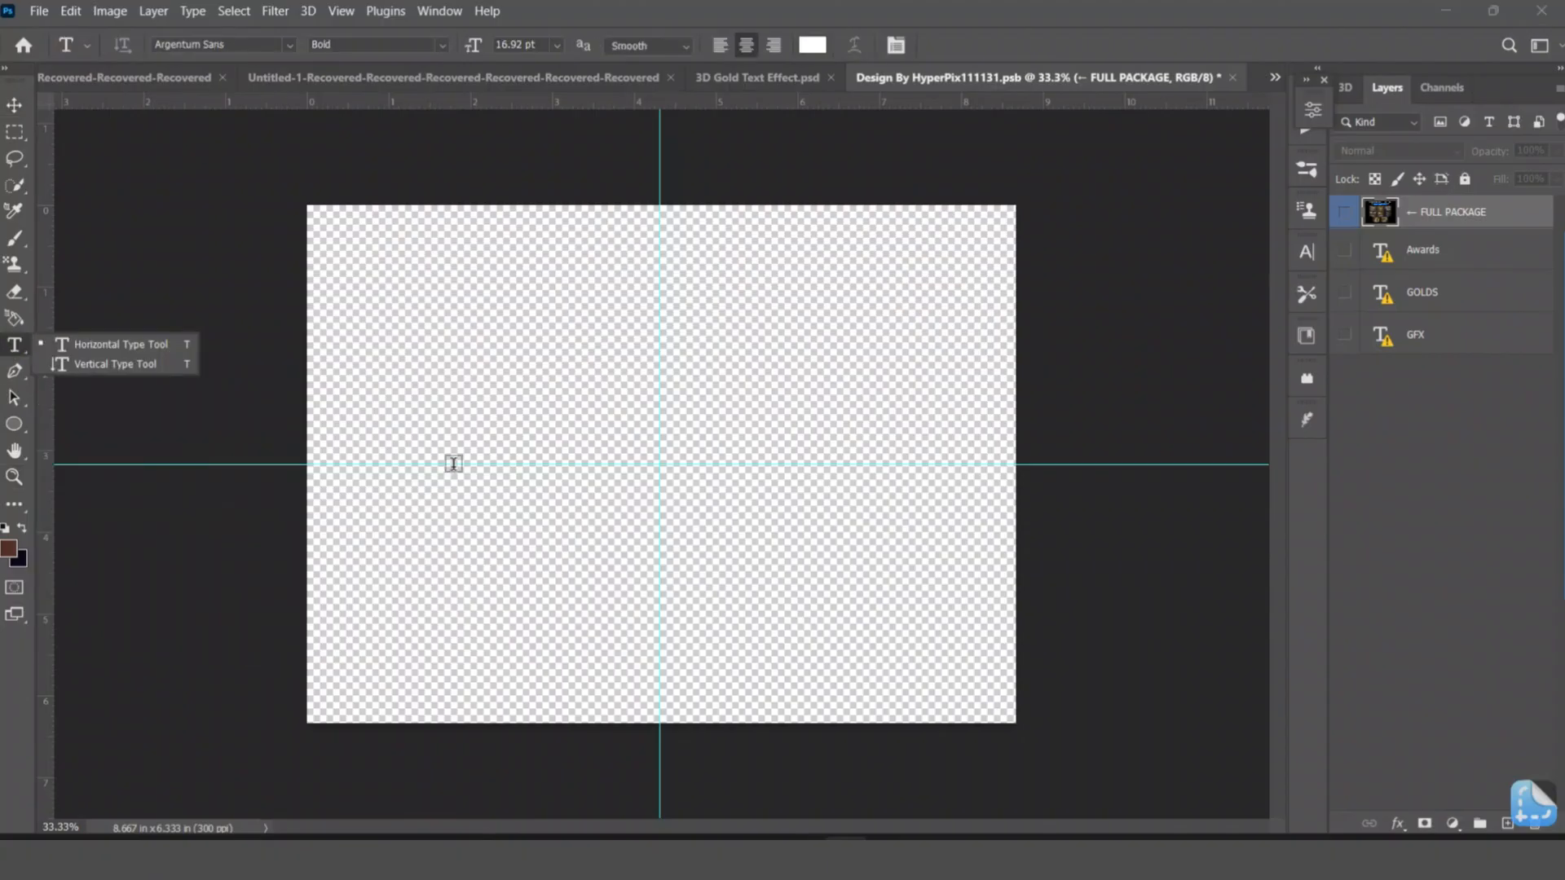
pyautogui.click(653, 454)
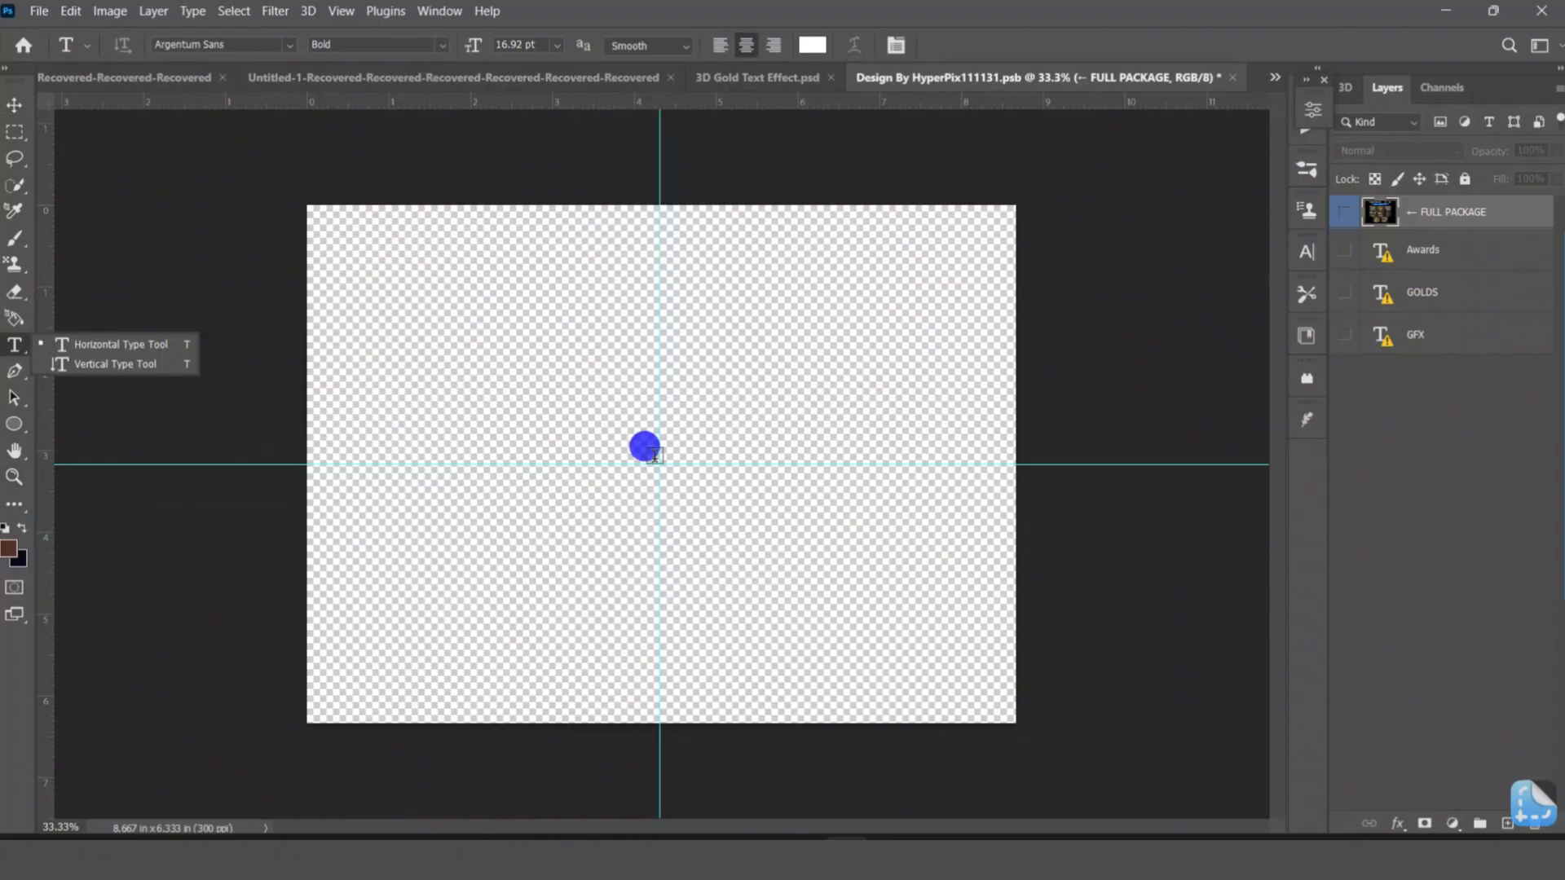
pyautogui.click(813, 45)
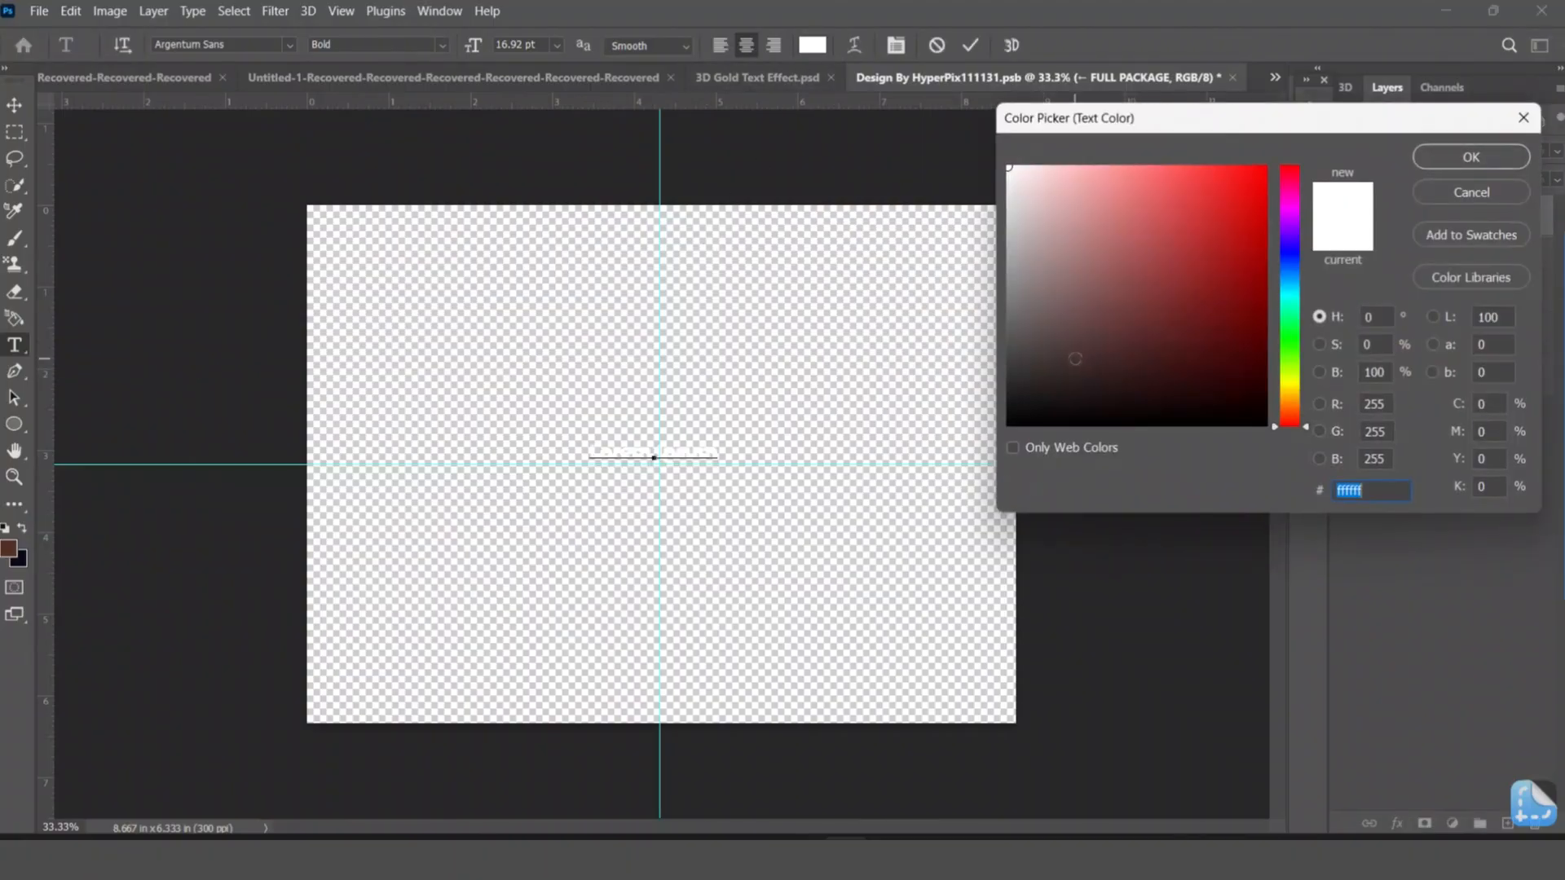
pyautogui.moveTo(1075, 359); pyautogui.dragTo(961, 447)
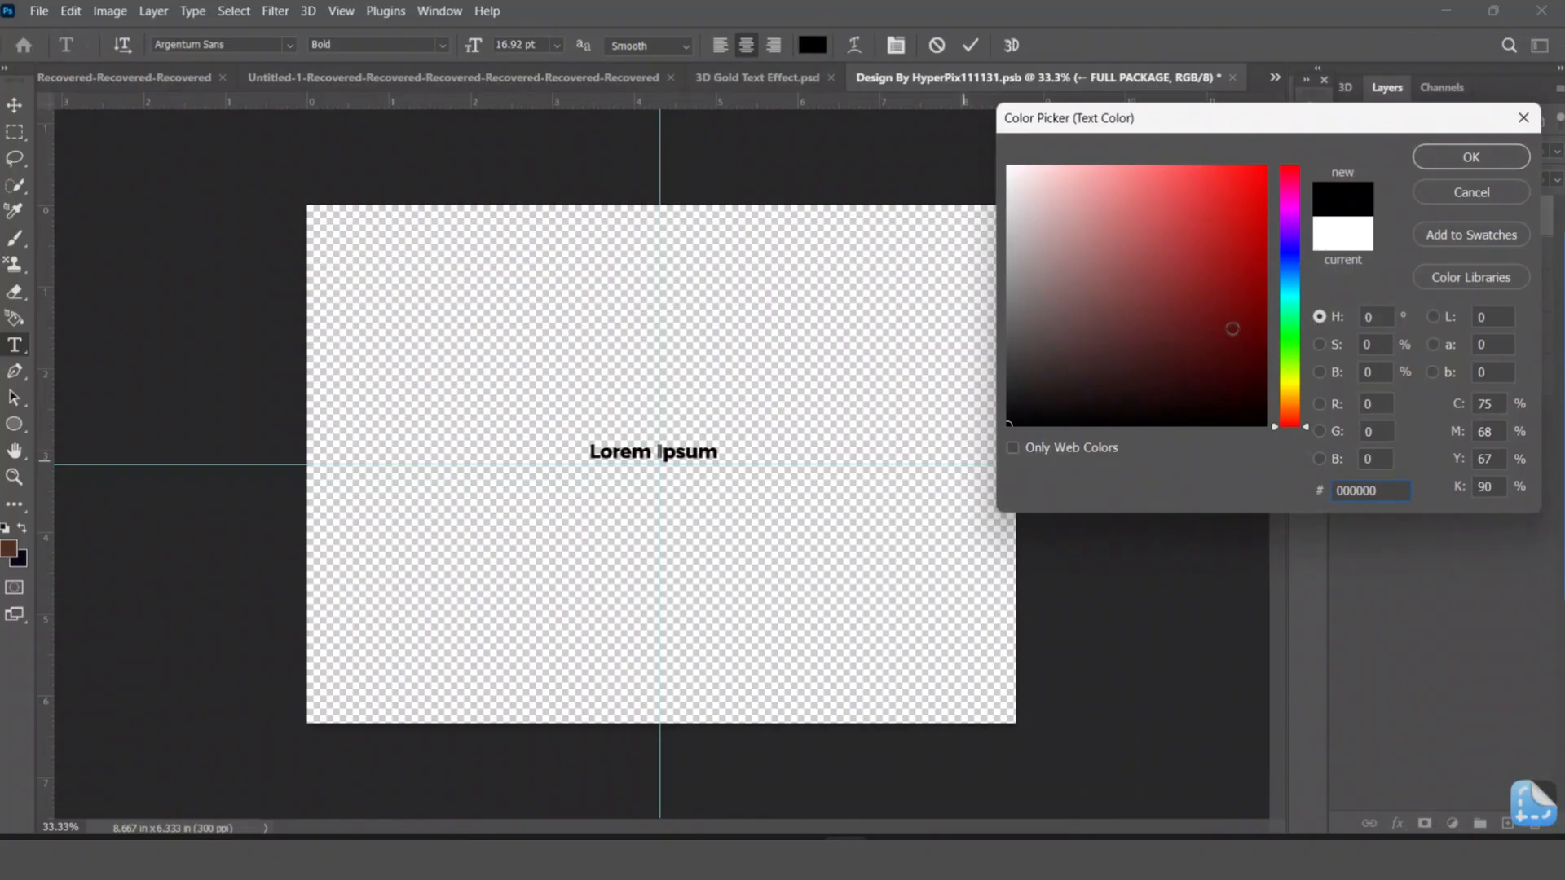
pyautogui.click(1465, 158)
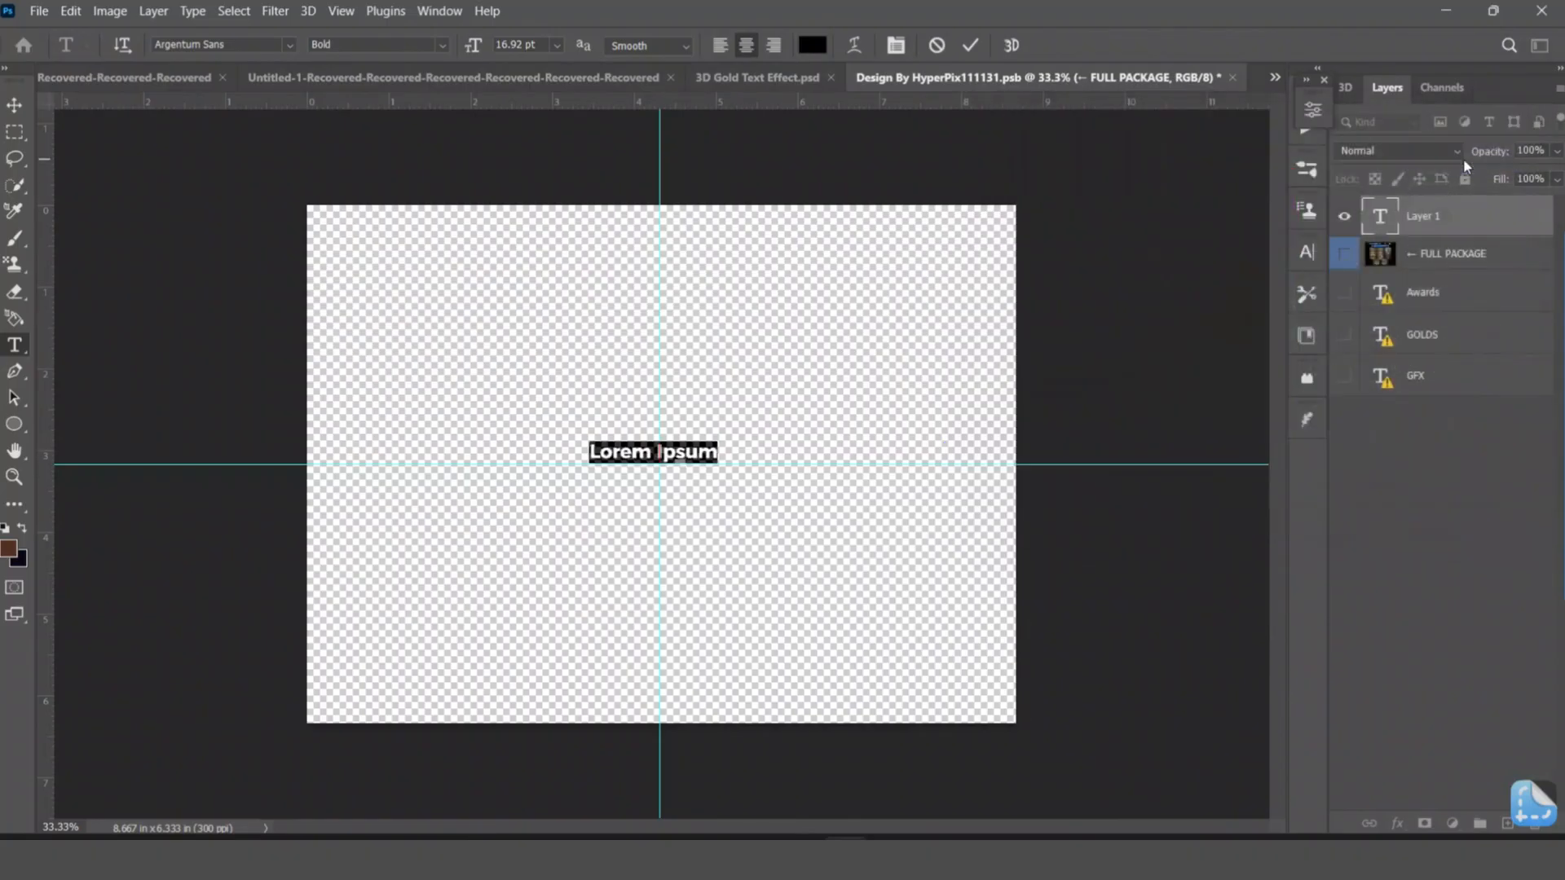
# Set the placeholder text's font to Swis721 Ex BT Bold.
pyautogui.click(262, 46)
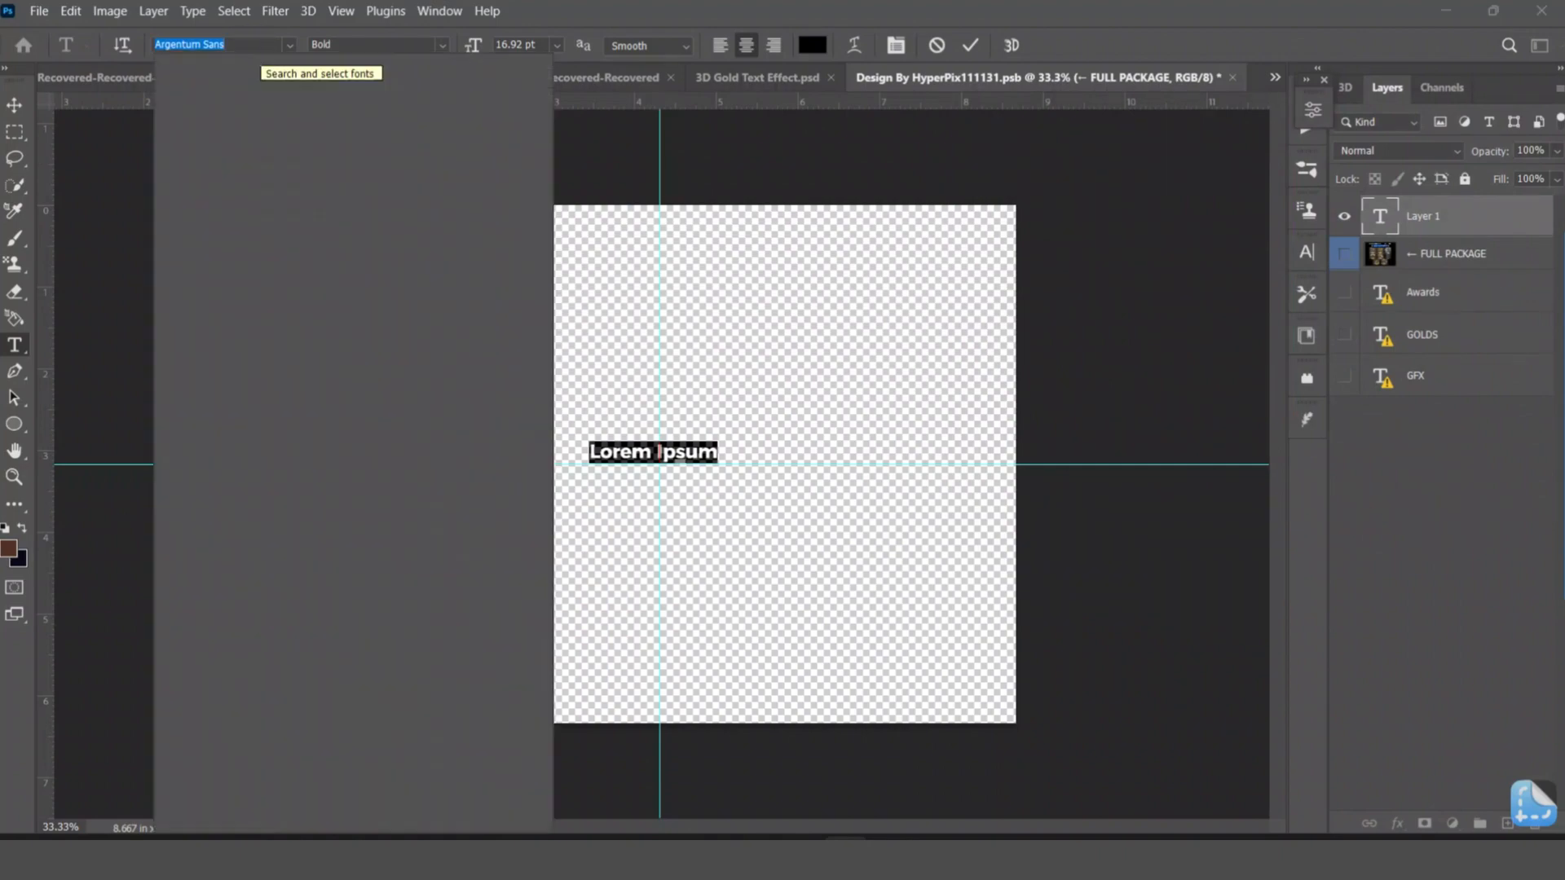
pyautogui.write('sw')
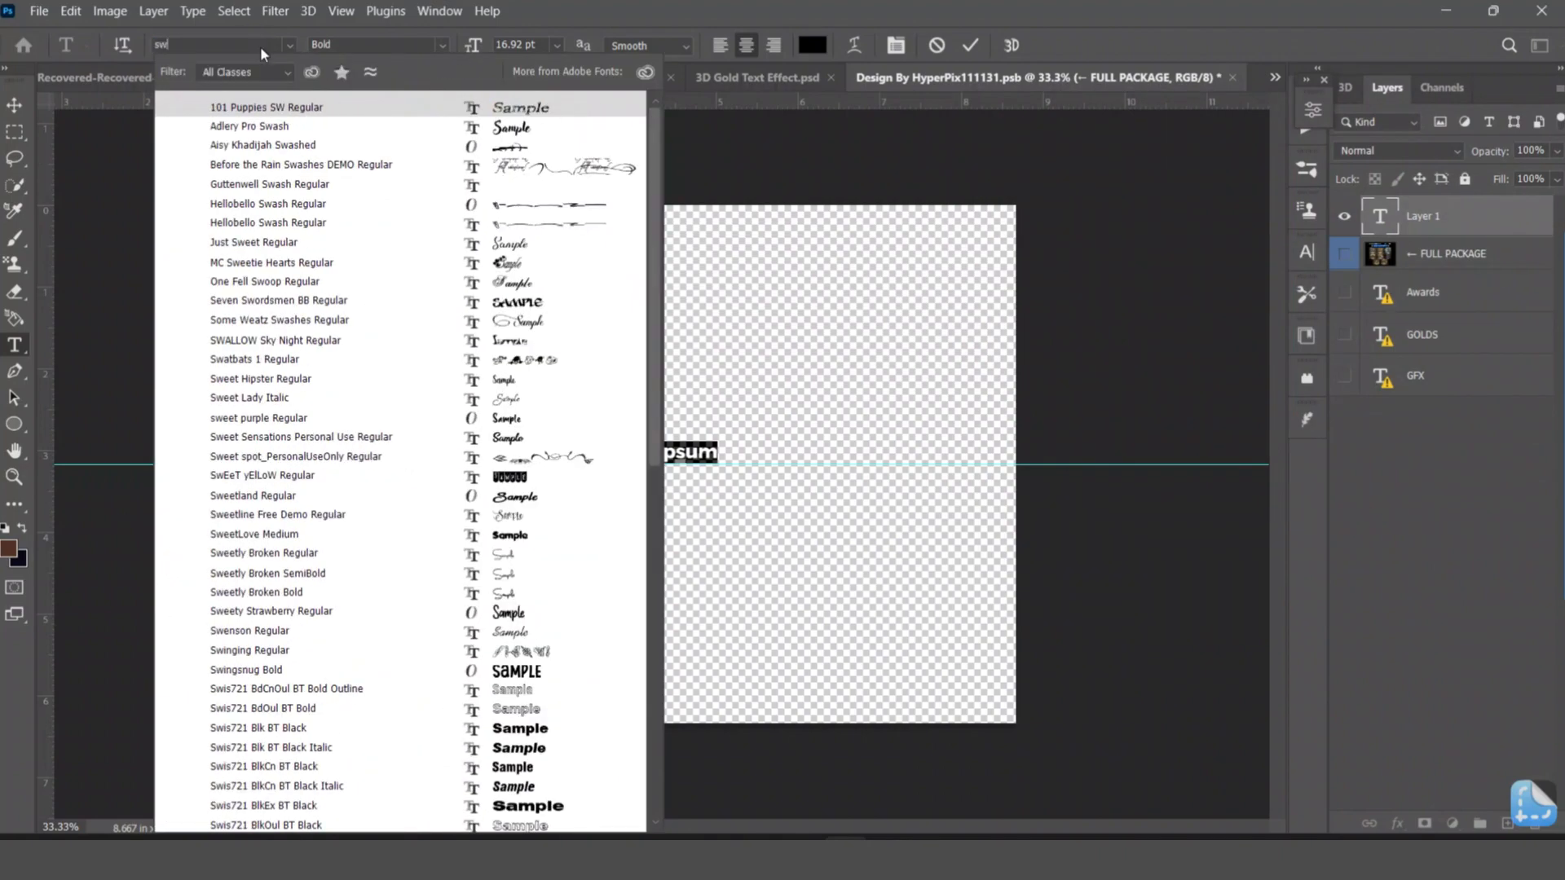
pyautogui.write('is721 Ex BT')
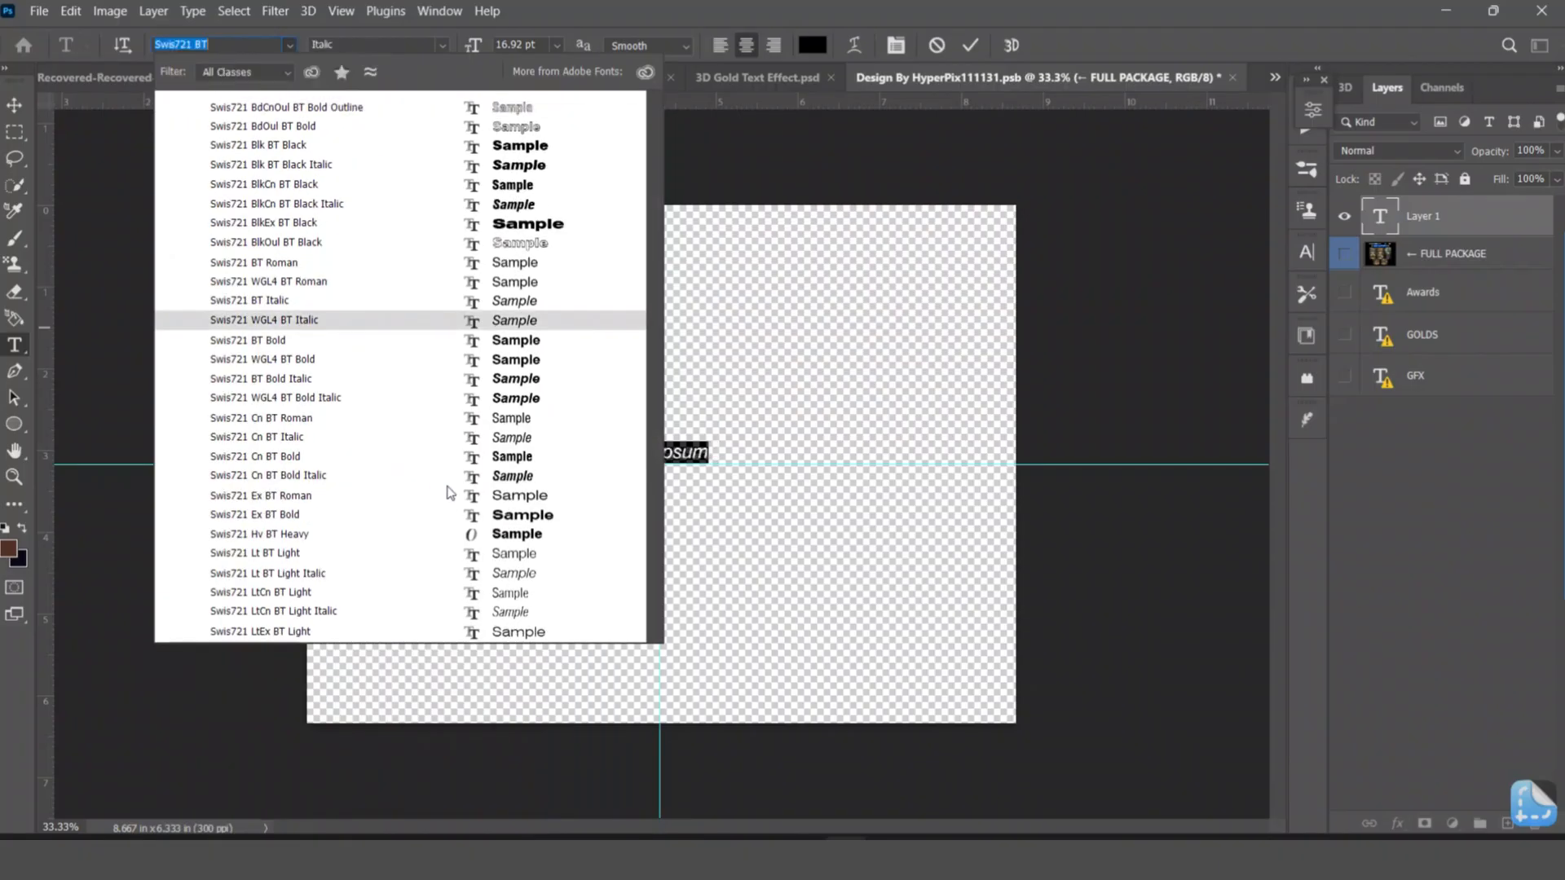
pyautogui.click(486, 525)
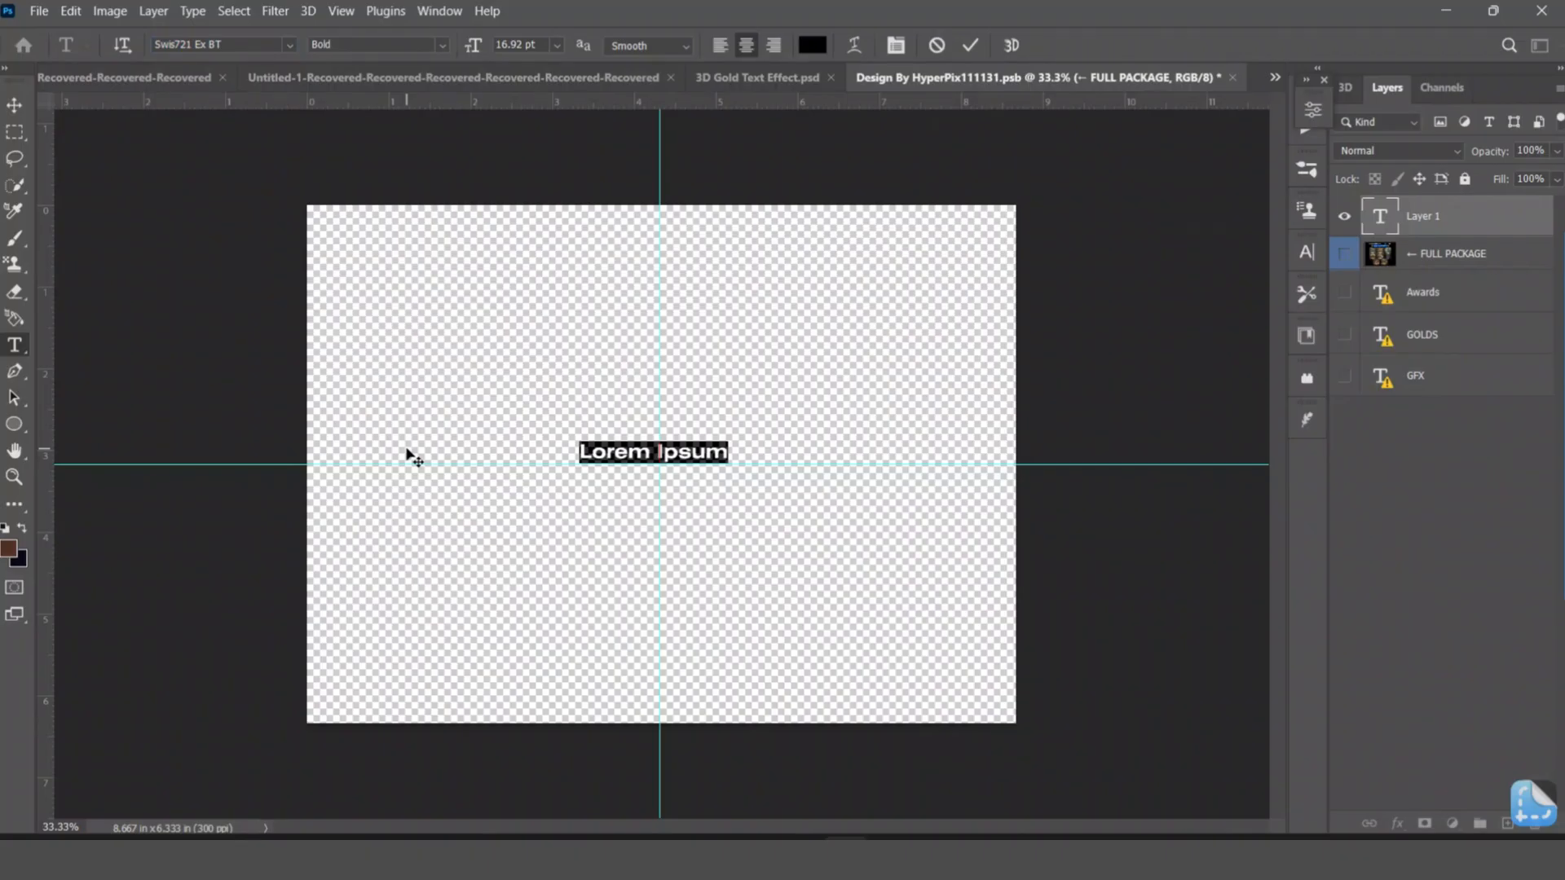
# Replace the Lorem Ipsum placeholder with the text GOLD and commit it.
pyautogui.write('GO')
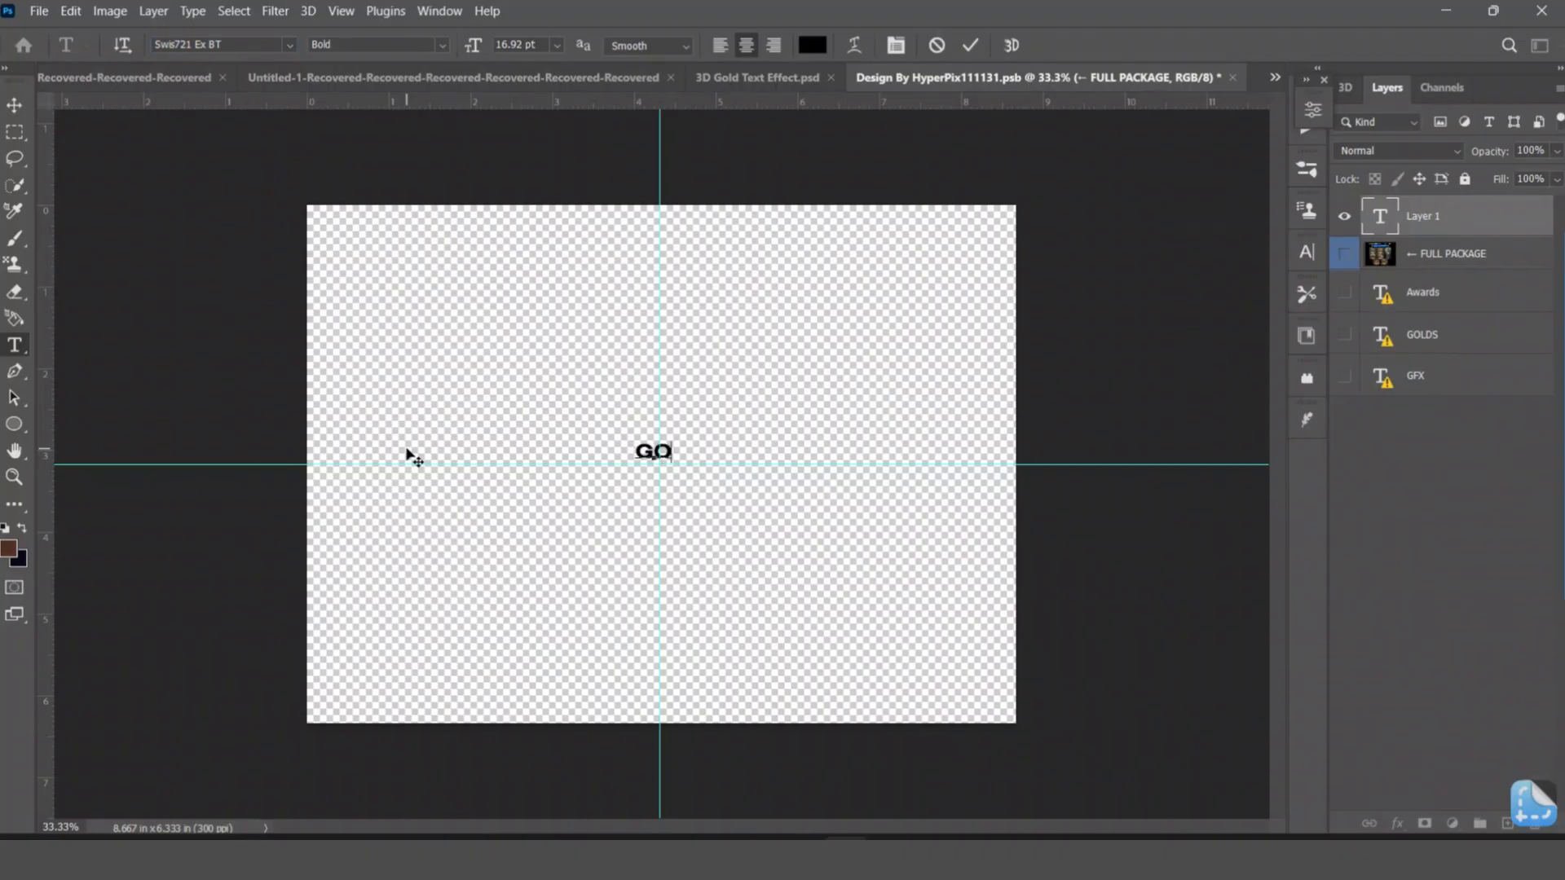
pyautogui.write('LD')
pyautogui.click(15, 104)
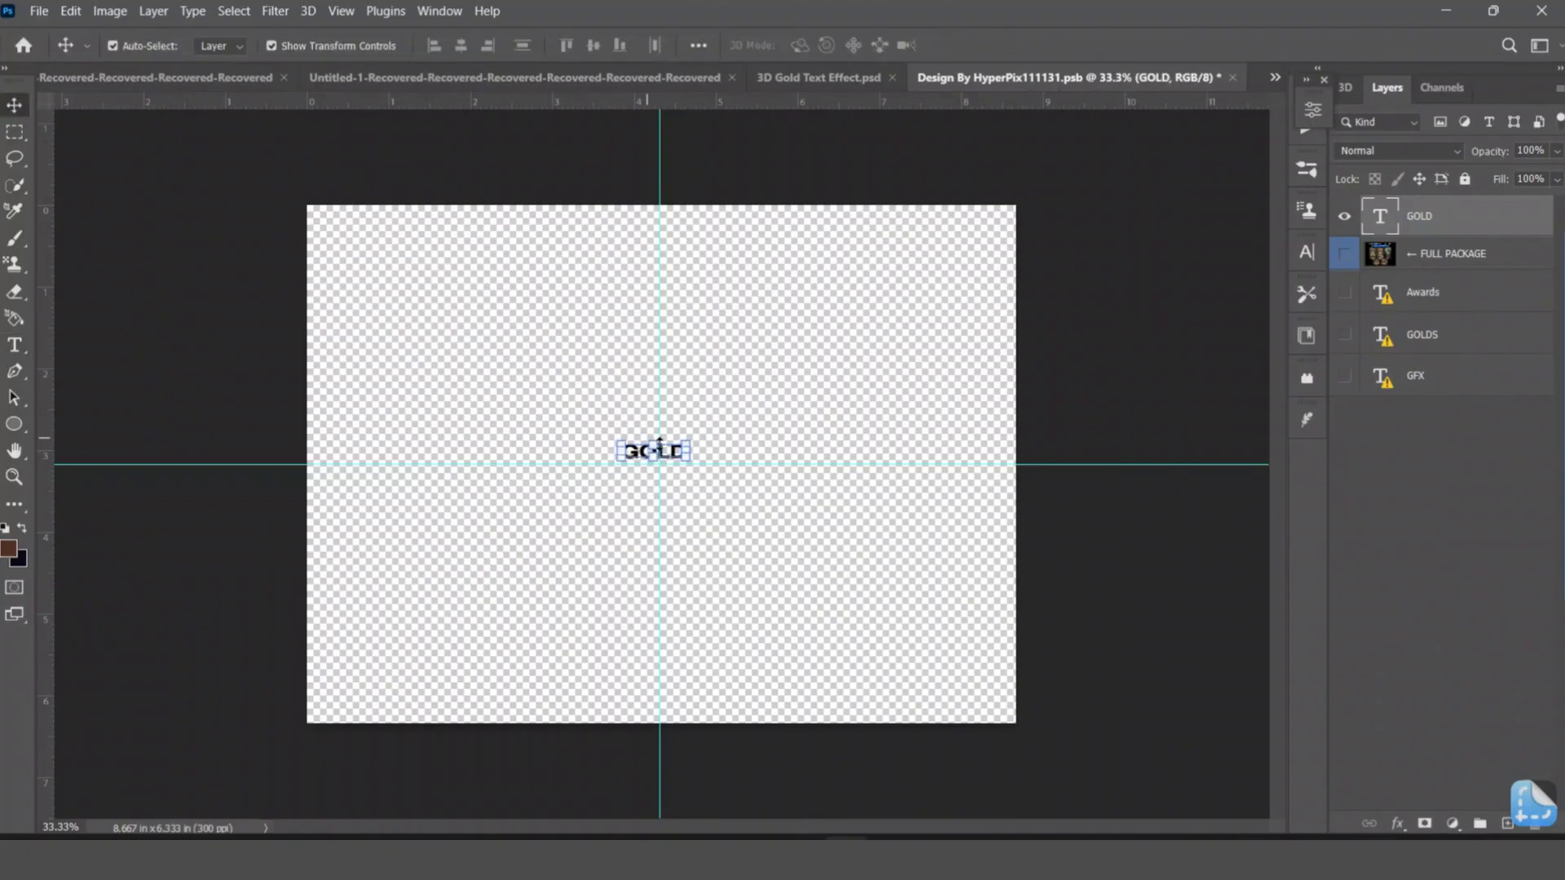
# Scale the GOLD text proportionally to about 775% and move it to the canvas centre.
pyautogui.moveTo(654, 441)
pyautogui.mouseDown()
pyautogui.moveTo(664, 262)
pyautogui.moveTo(670, 281)
pyautogui.mouseUp()
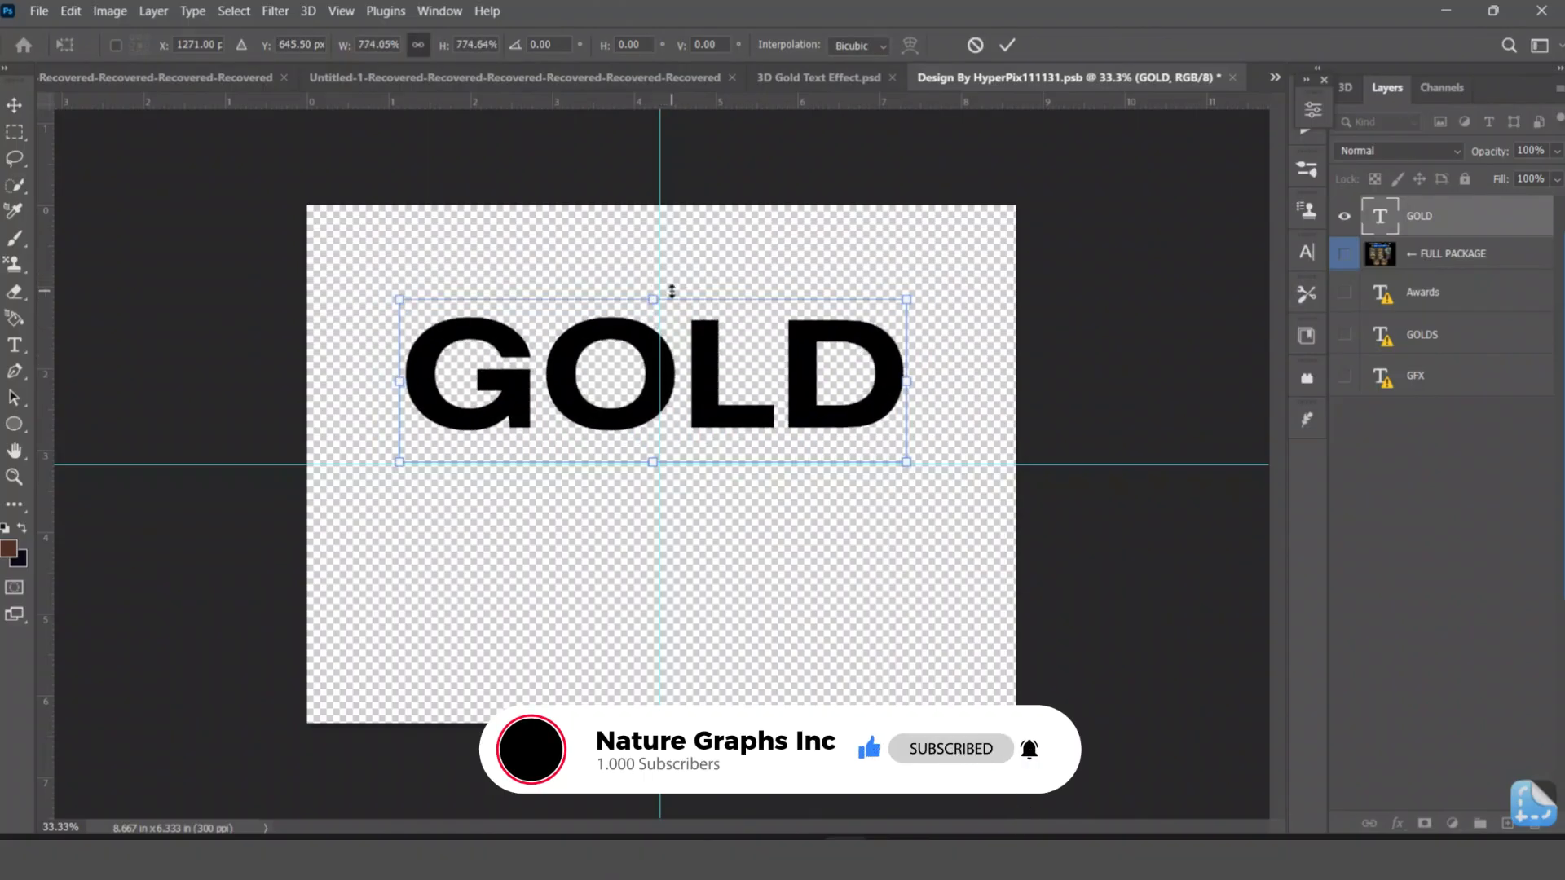
pyautogui.moveTo(640, 333); pyautogui.dragTo(652, 416)
pyautogui.press('Return')
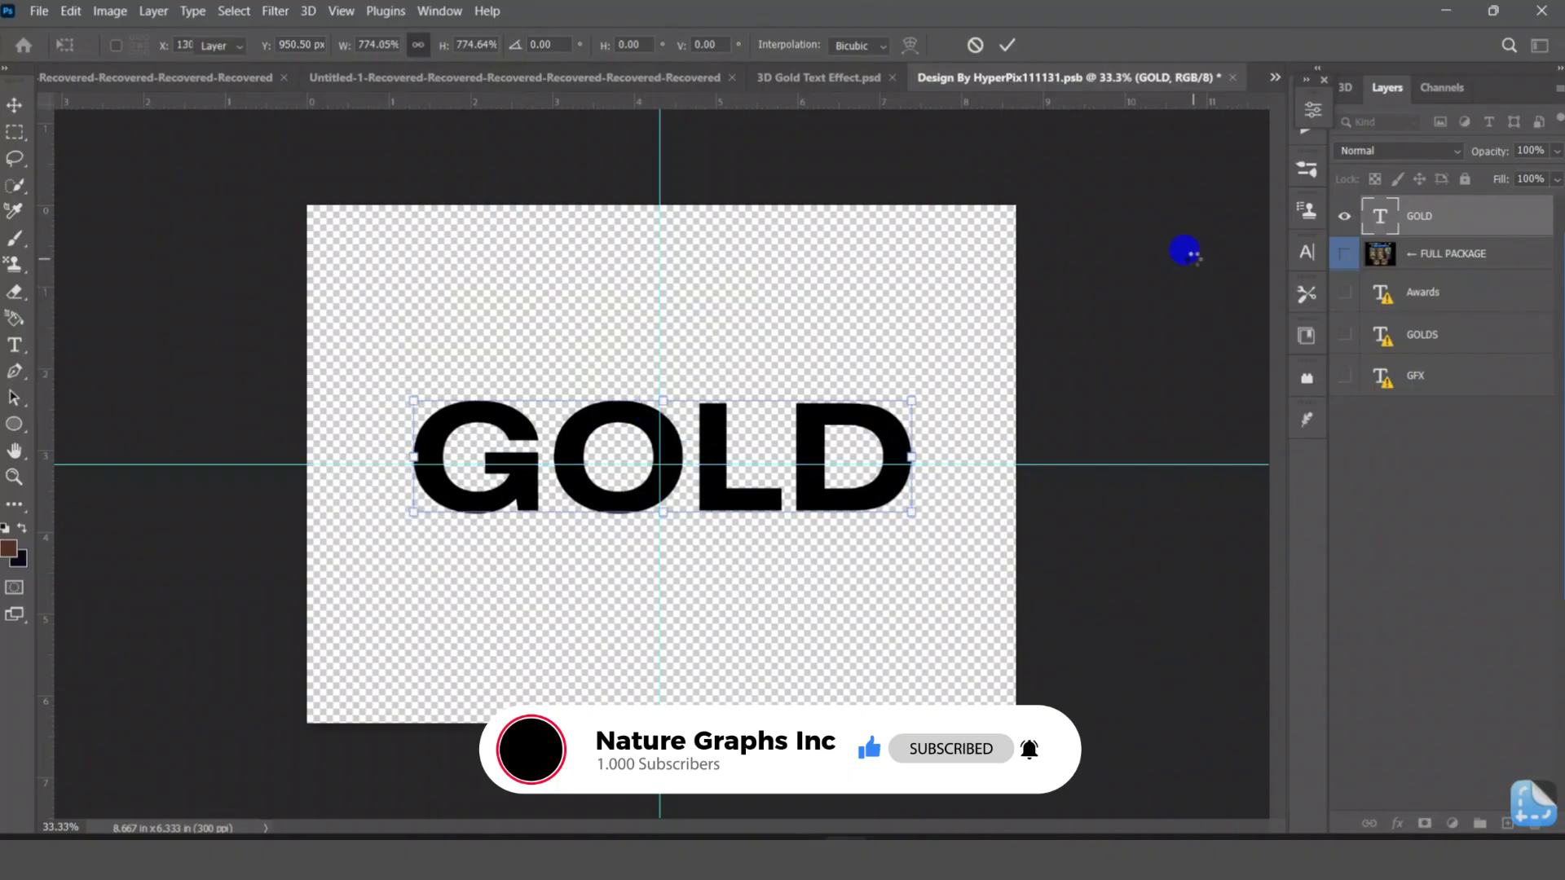
pyautogui.click(1186, 251)
pyautogui.click(1230, 217)
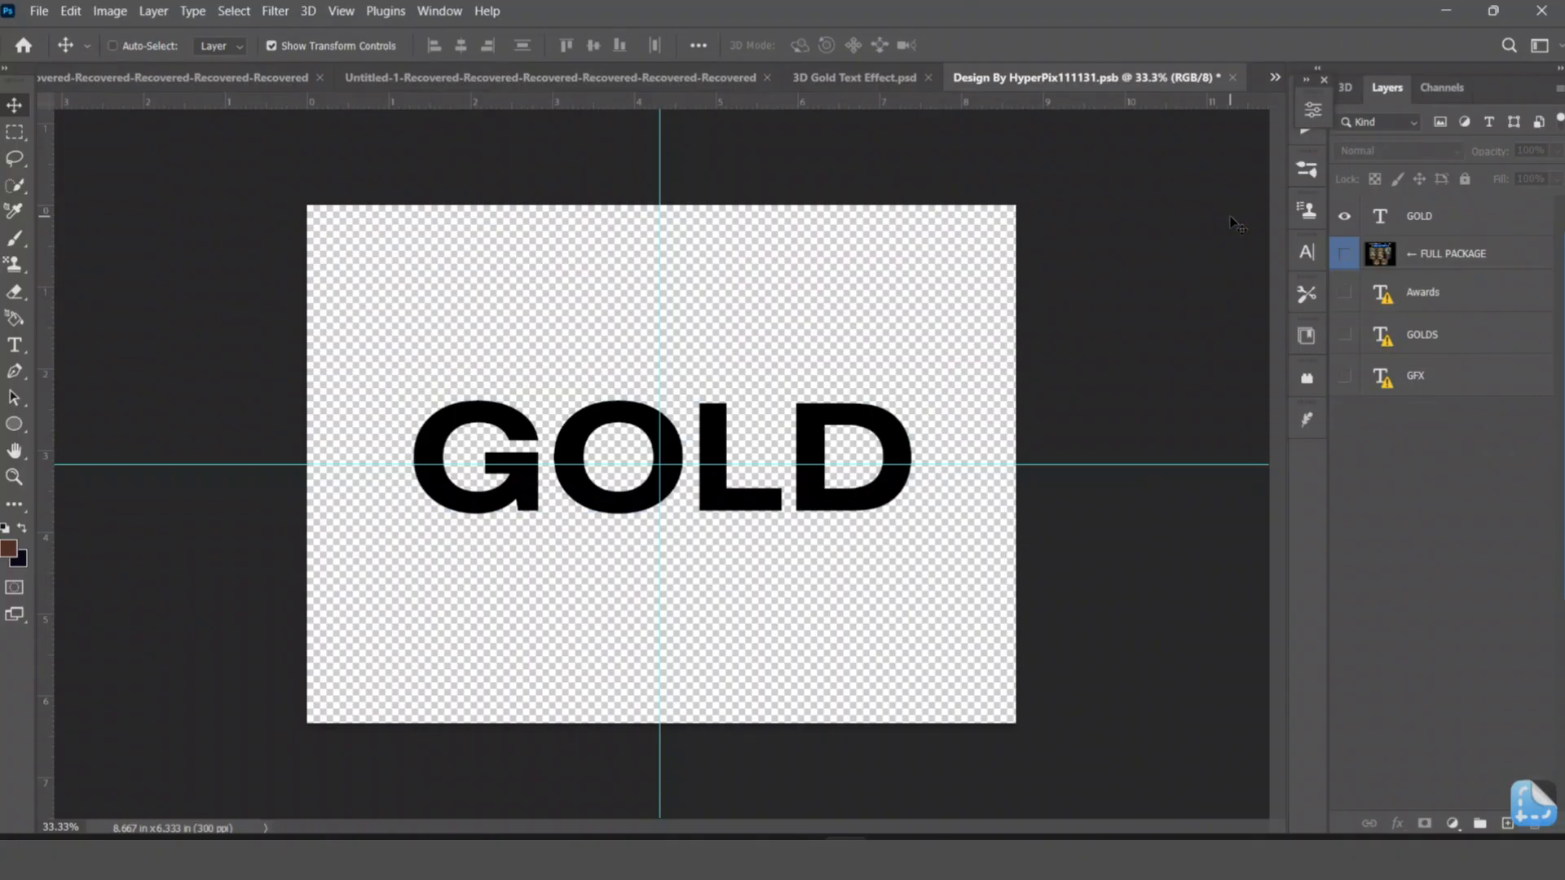
# Save and close the smart object, then deselect the design layer in 3D Gold Text Effect.psd.
pyautogui.hotkey('ctrl', 's')
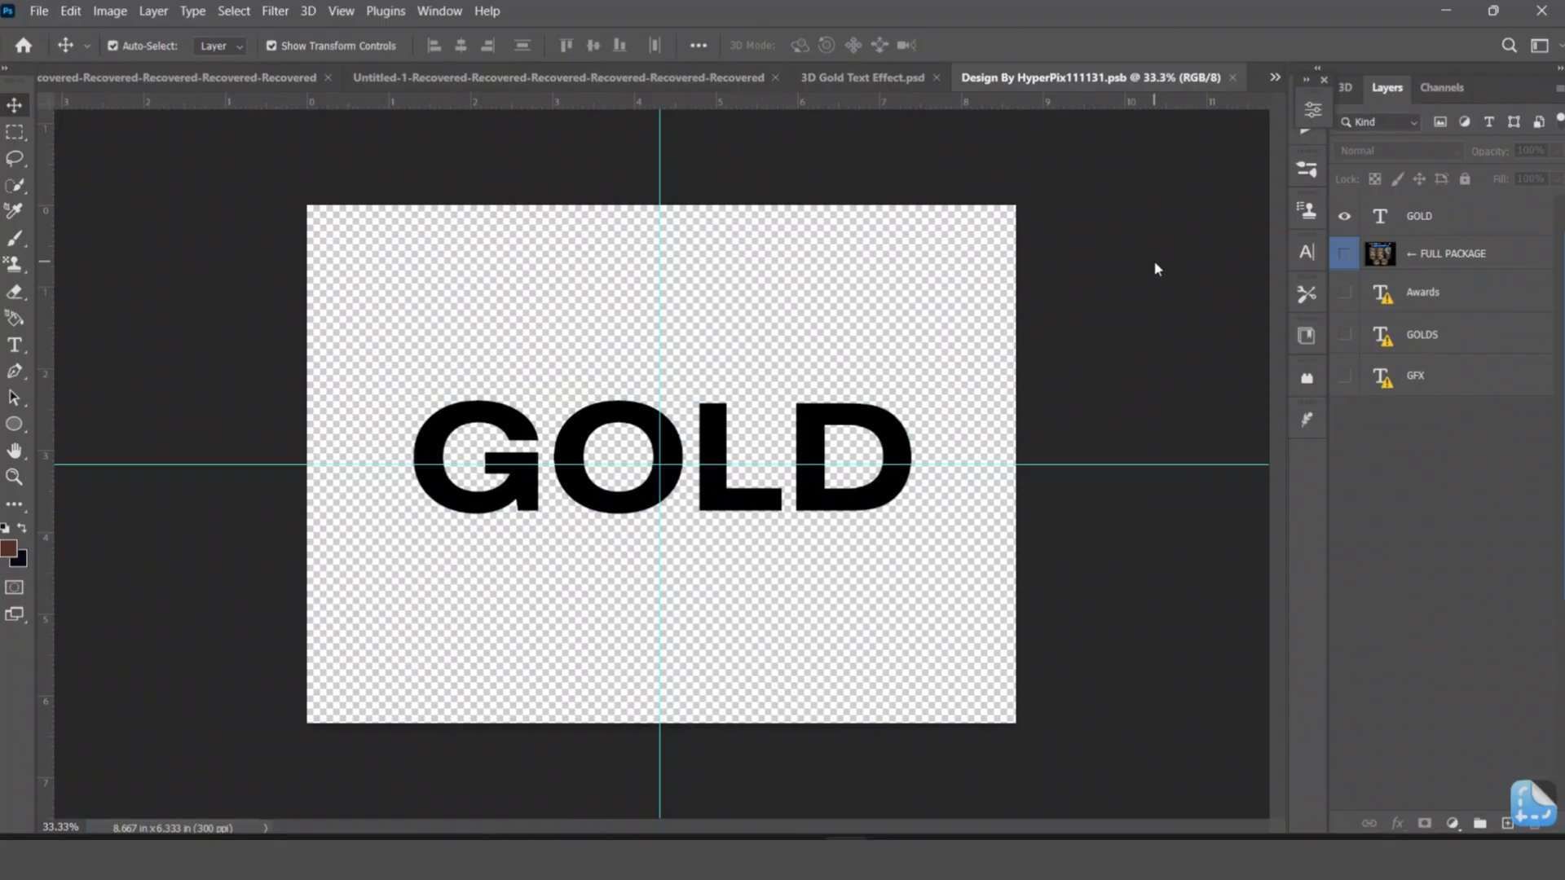
pyautogui.click(1232, 78)
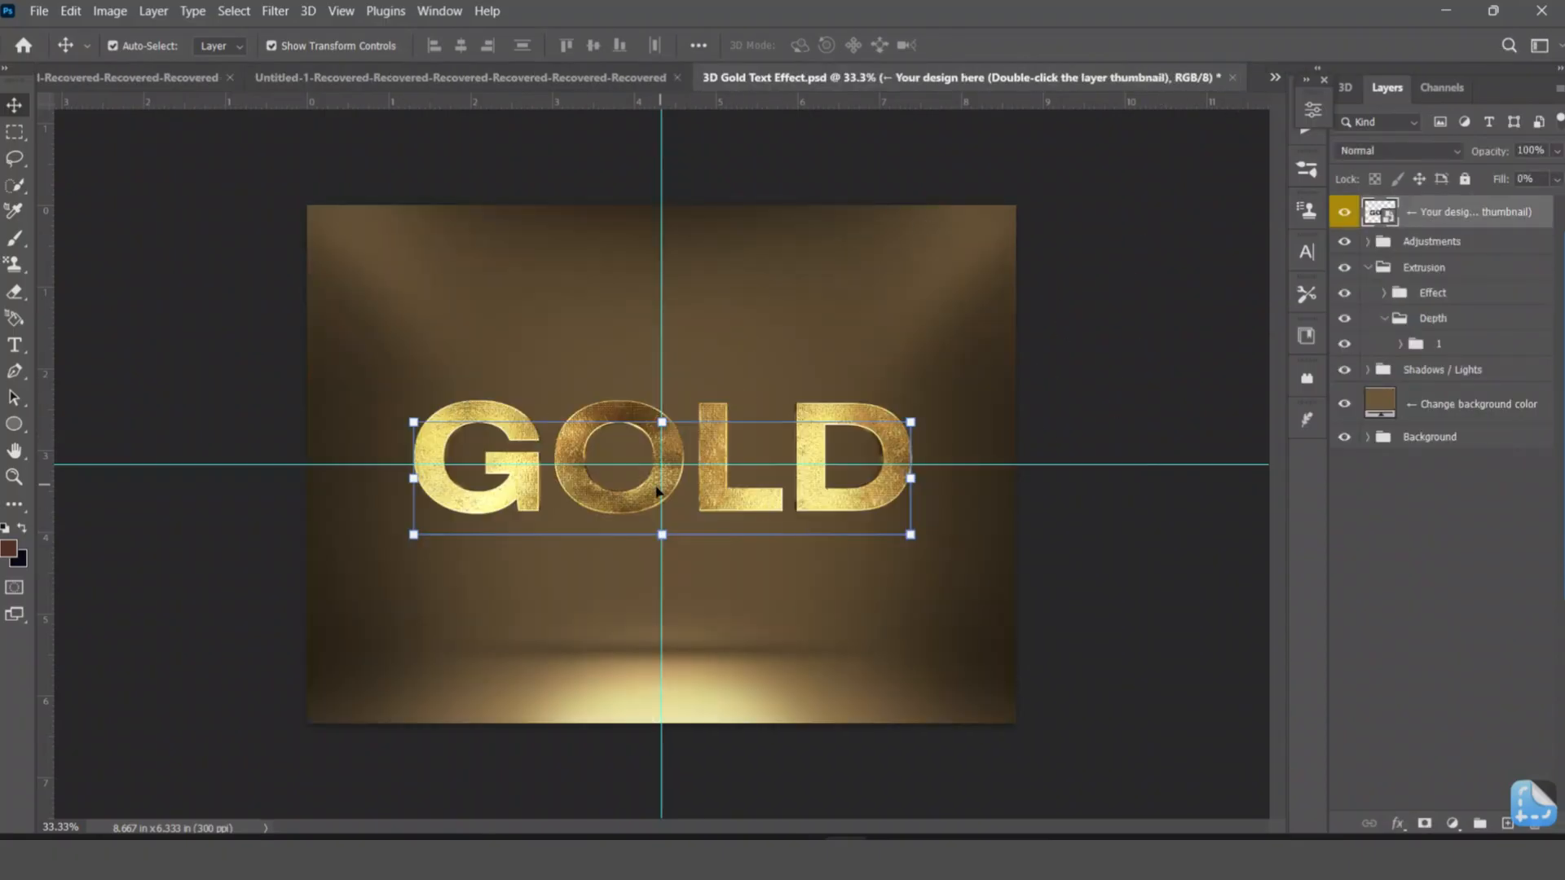
pyautogui.click(1133, 271)
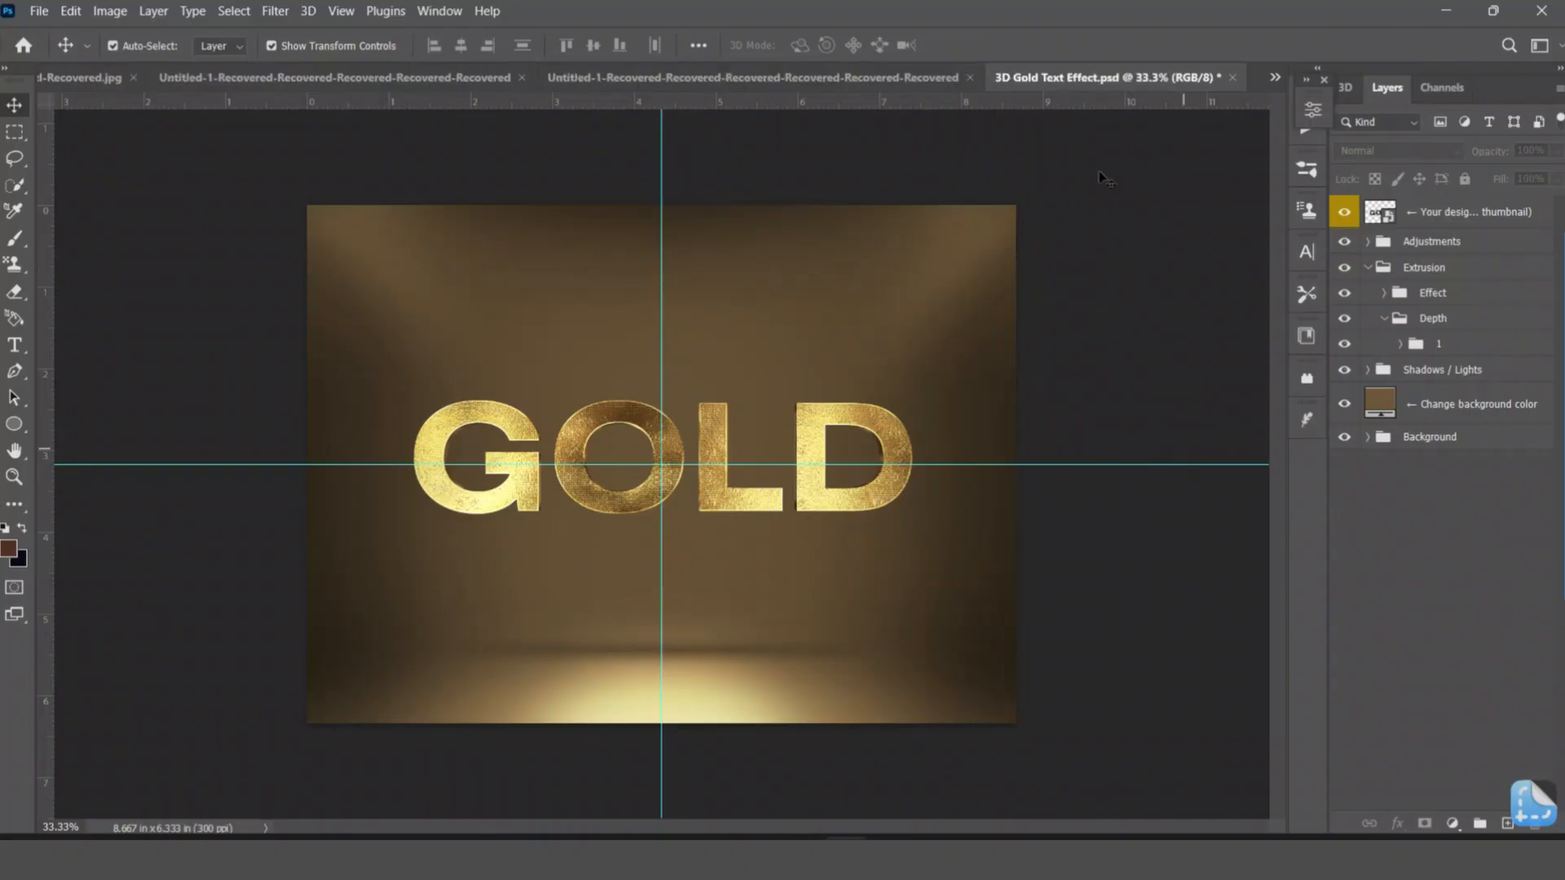
# Hide the background color layer, the Background group and the Shadows / Lights group for a transparent background.
pyautogui.click(1342, 406)
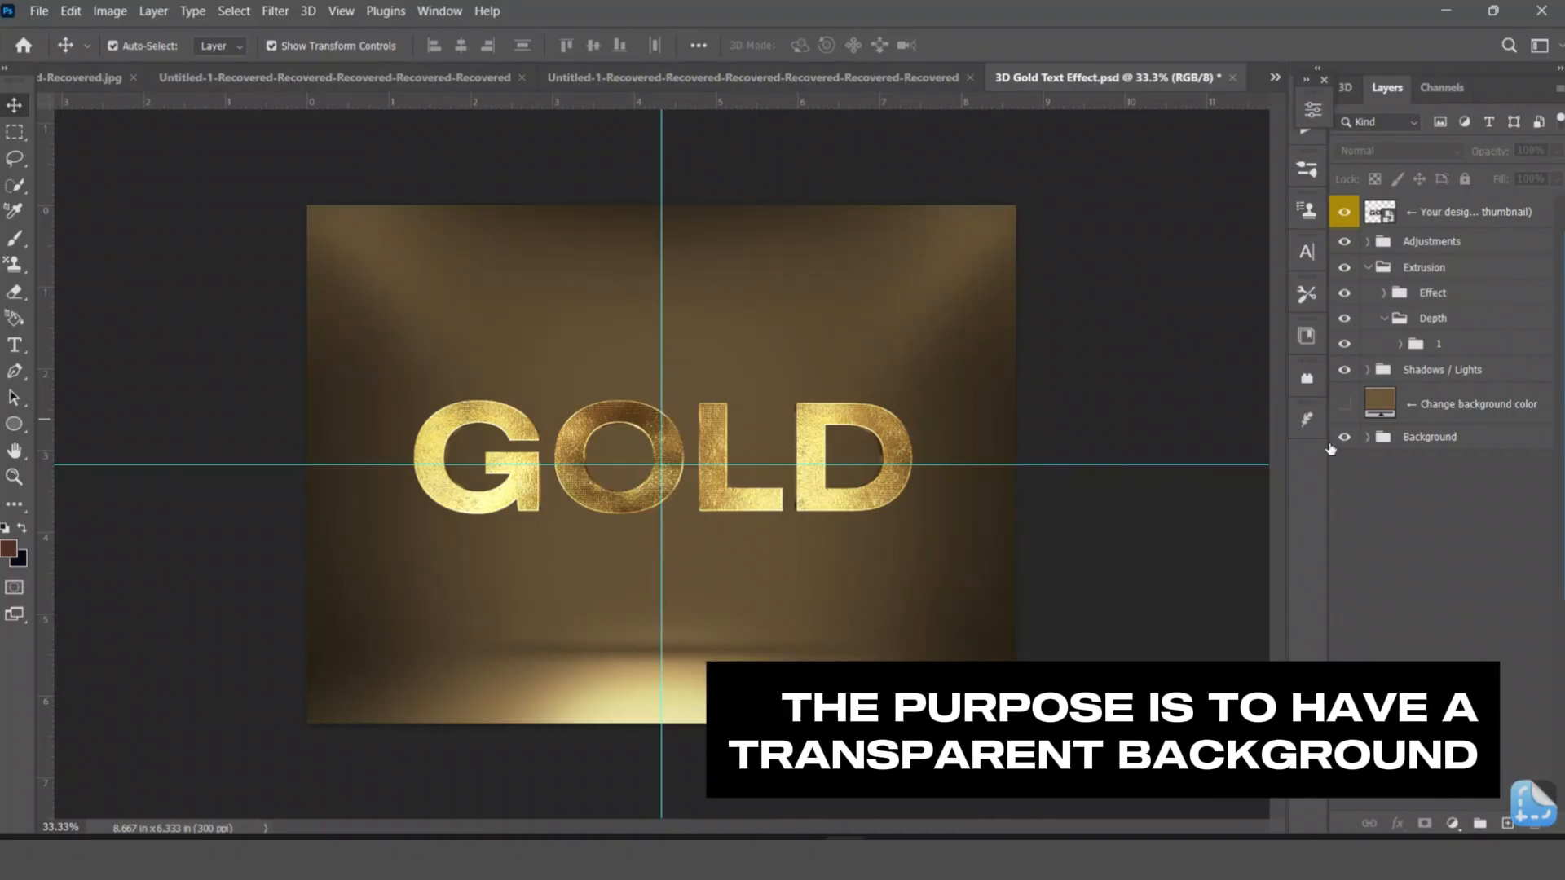
pyautogui.click(1342, 438)
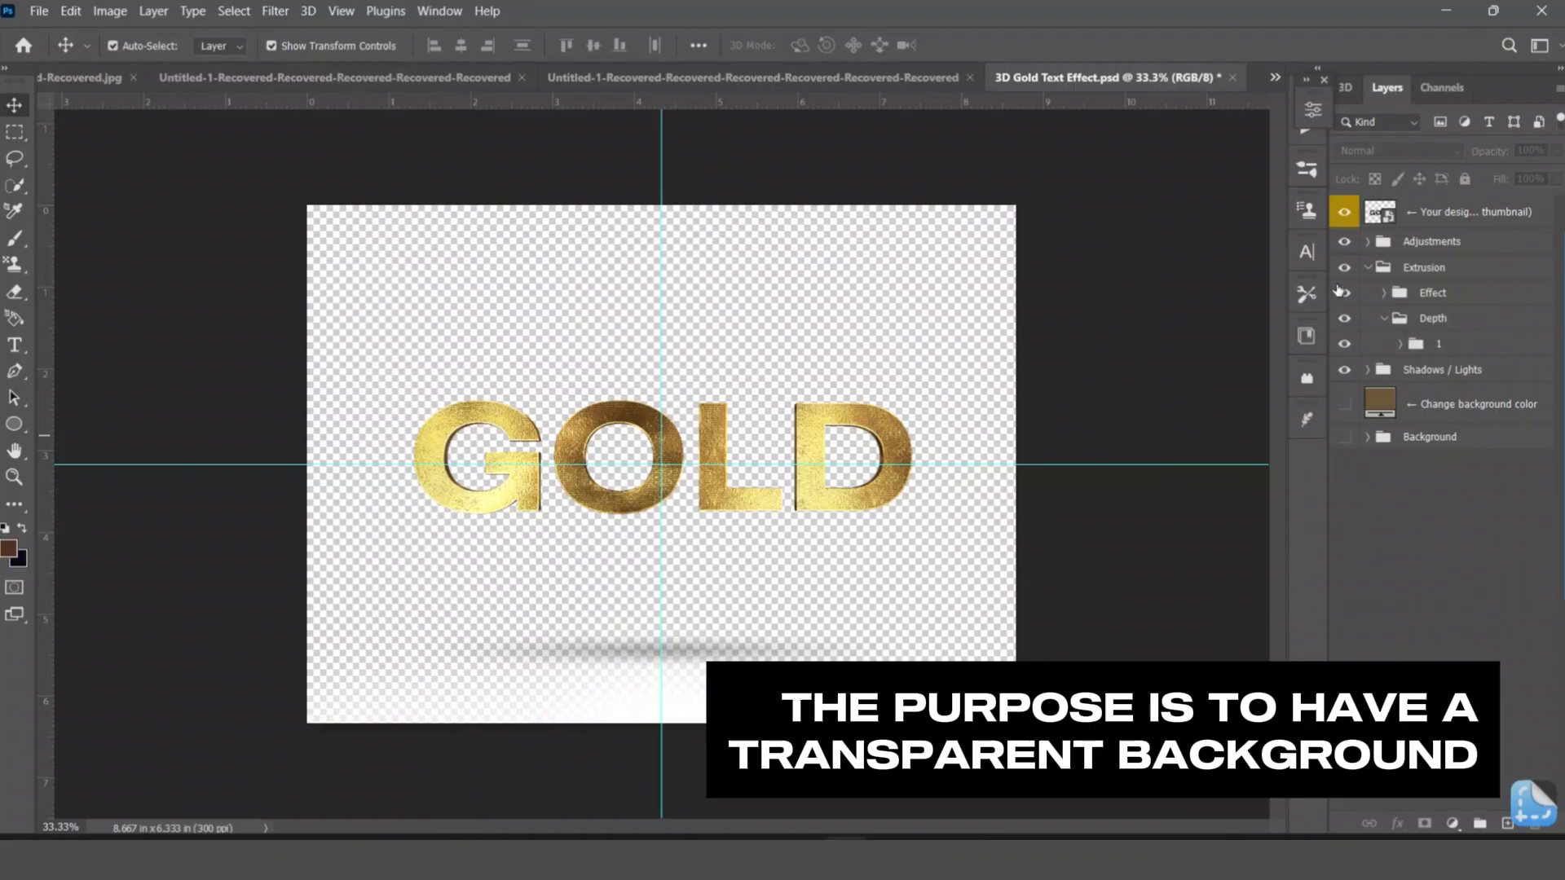
pyautogui.click(1343, 370)
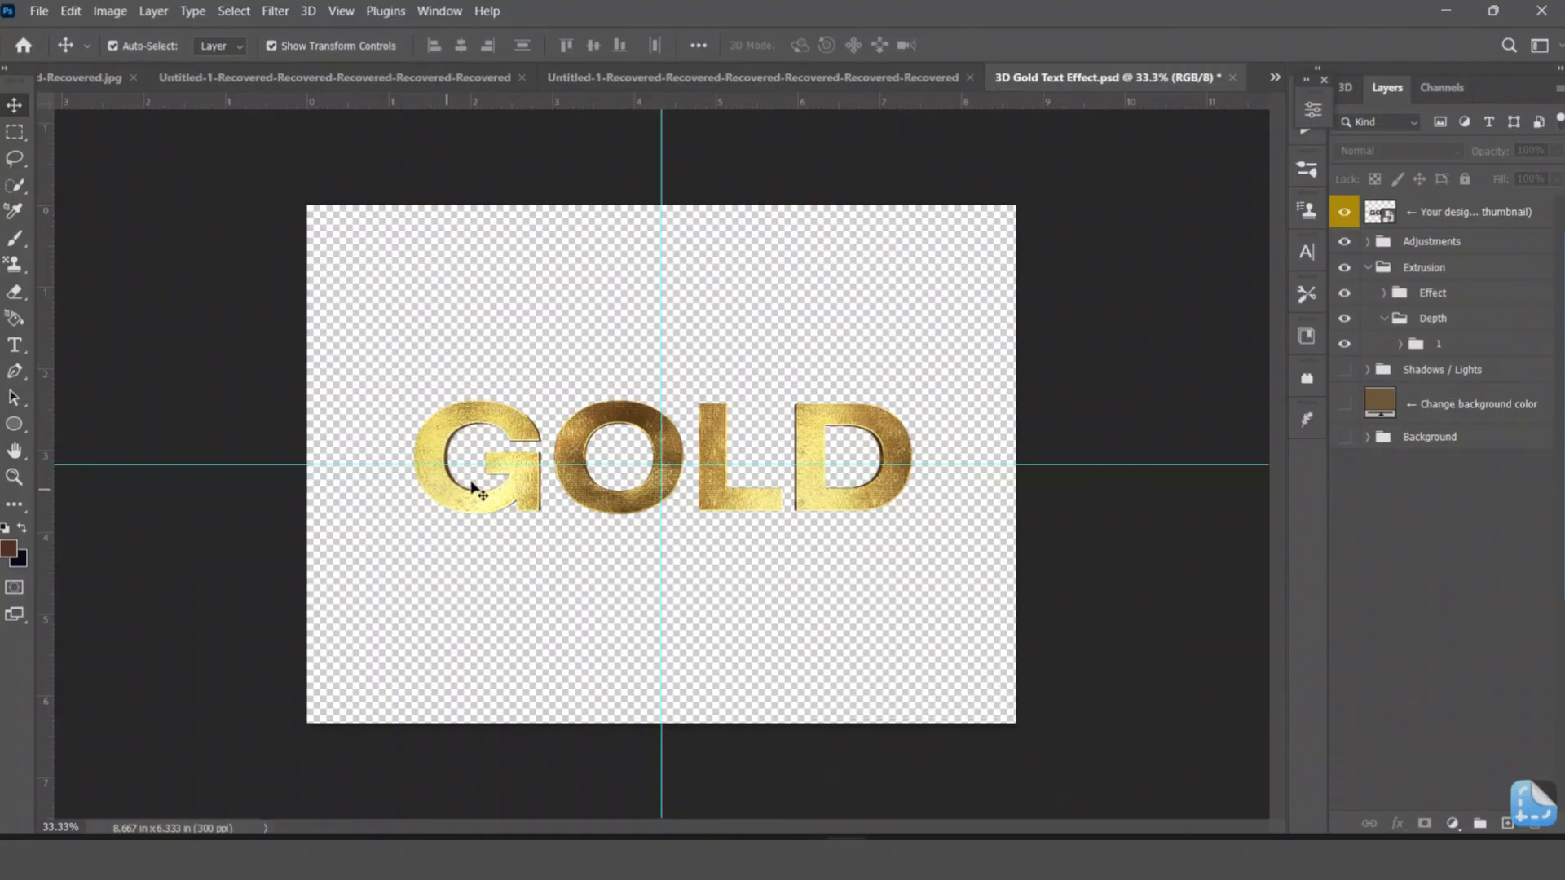
pyautogui.click(37, 12)
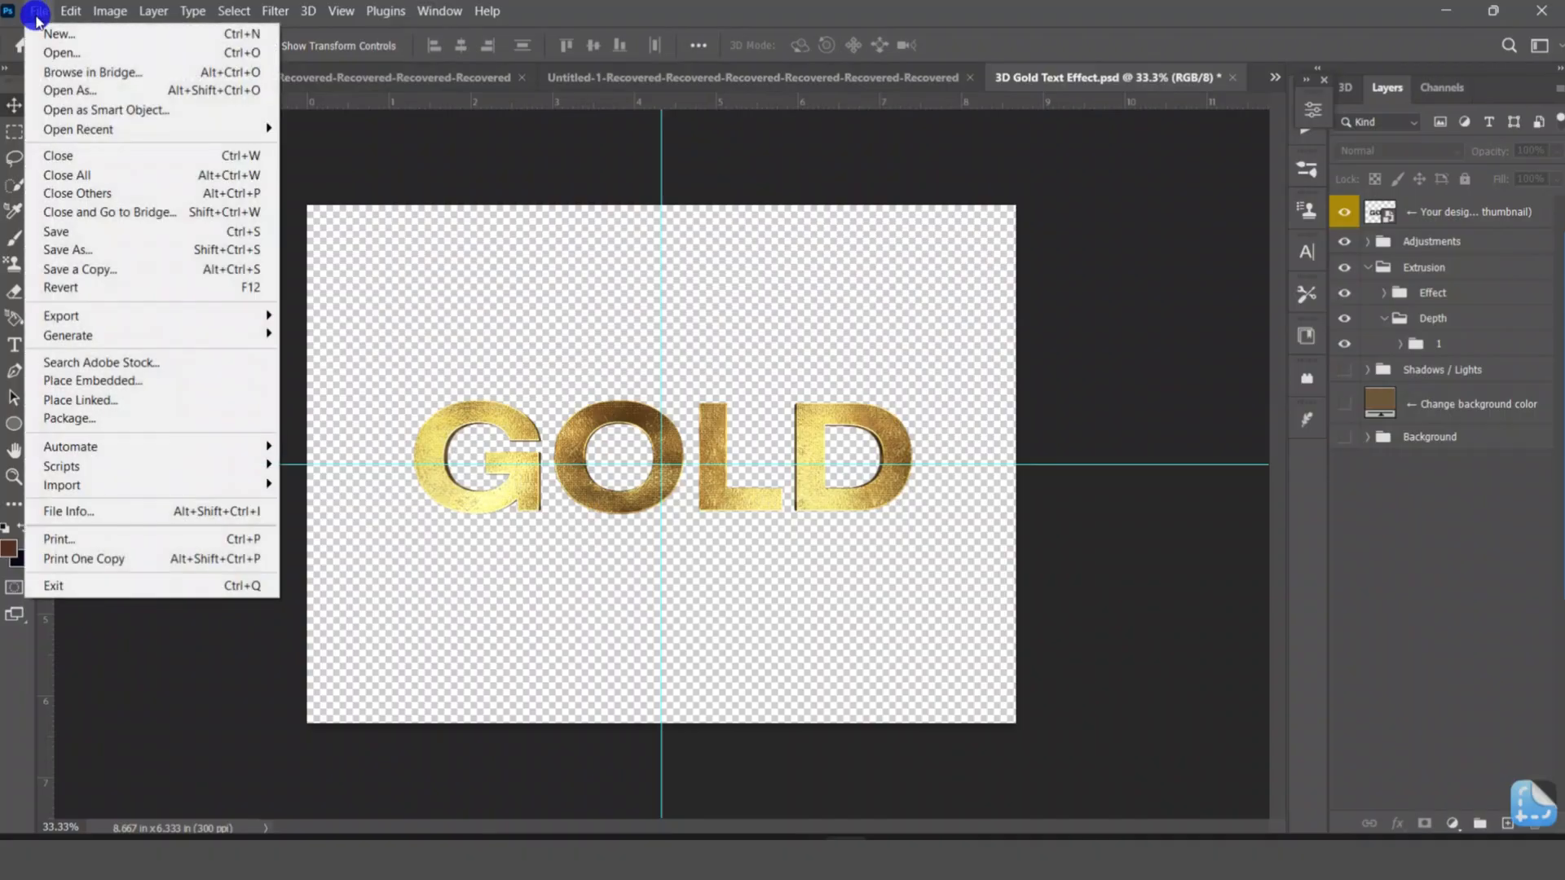
pyautogui.click(126, 381)
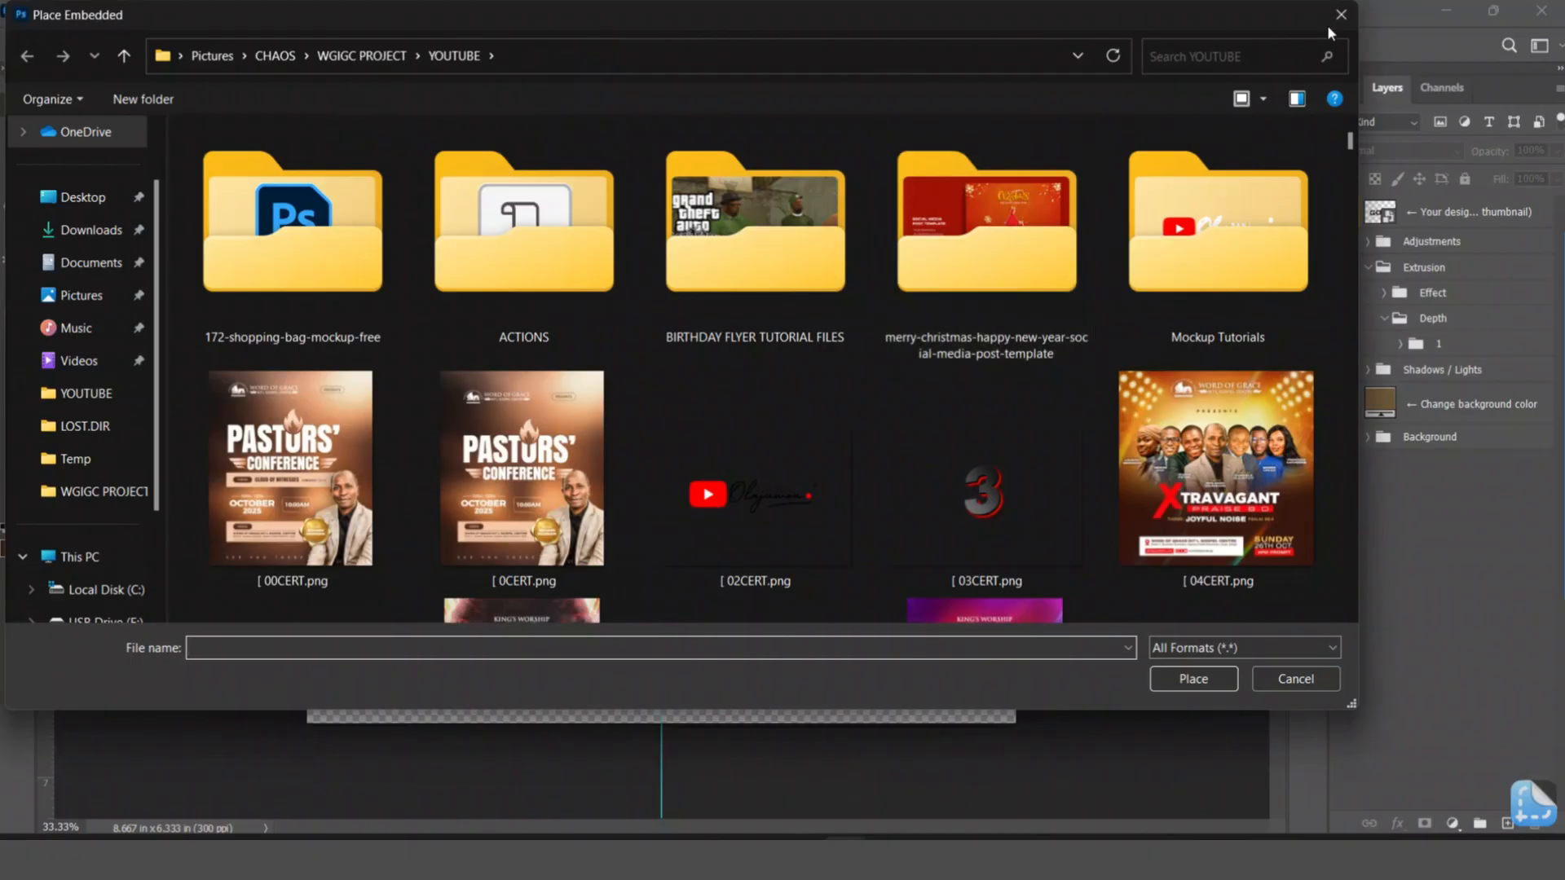
pyautogui.click(1341, 14)
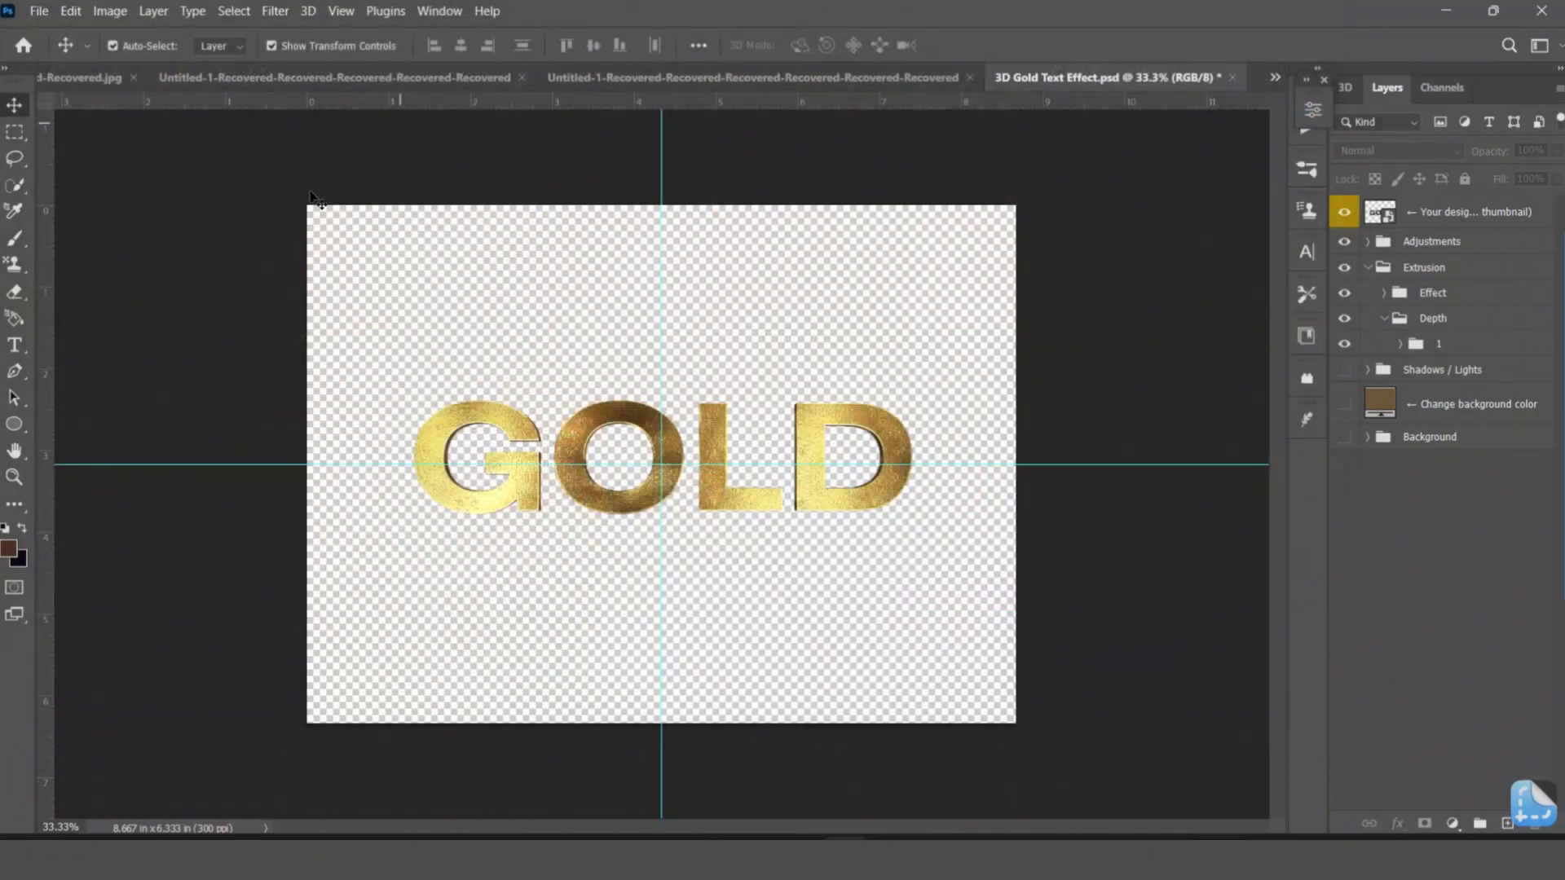
# Save a copy of the document as a PNG named [[ in the Mockup Tutorials folder inside YOUTUBE.
pyautogui.click(36, 10)
pyautogui.click(88, 272)
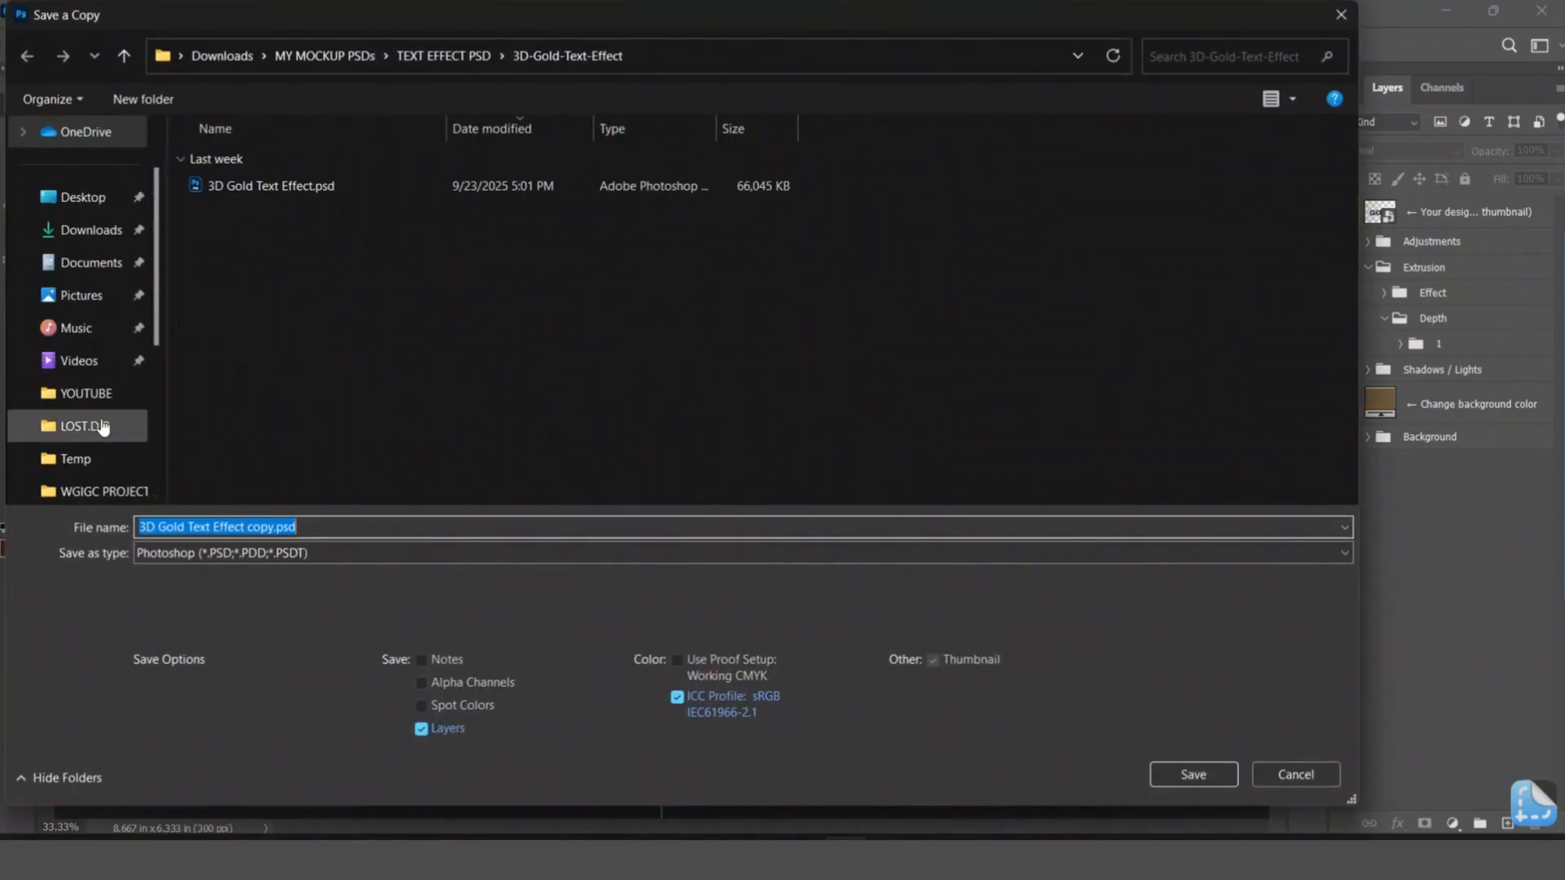
pyautogui.click(102, 401)
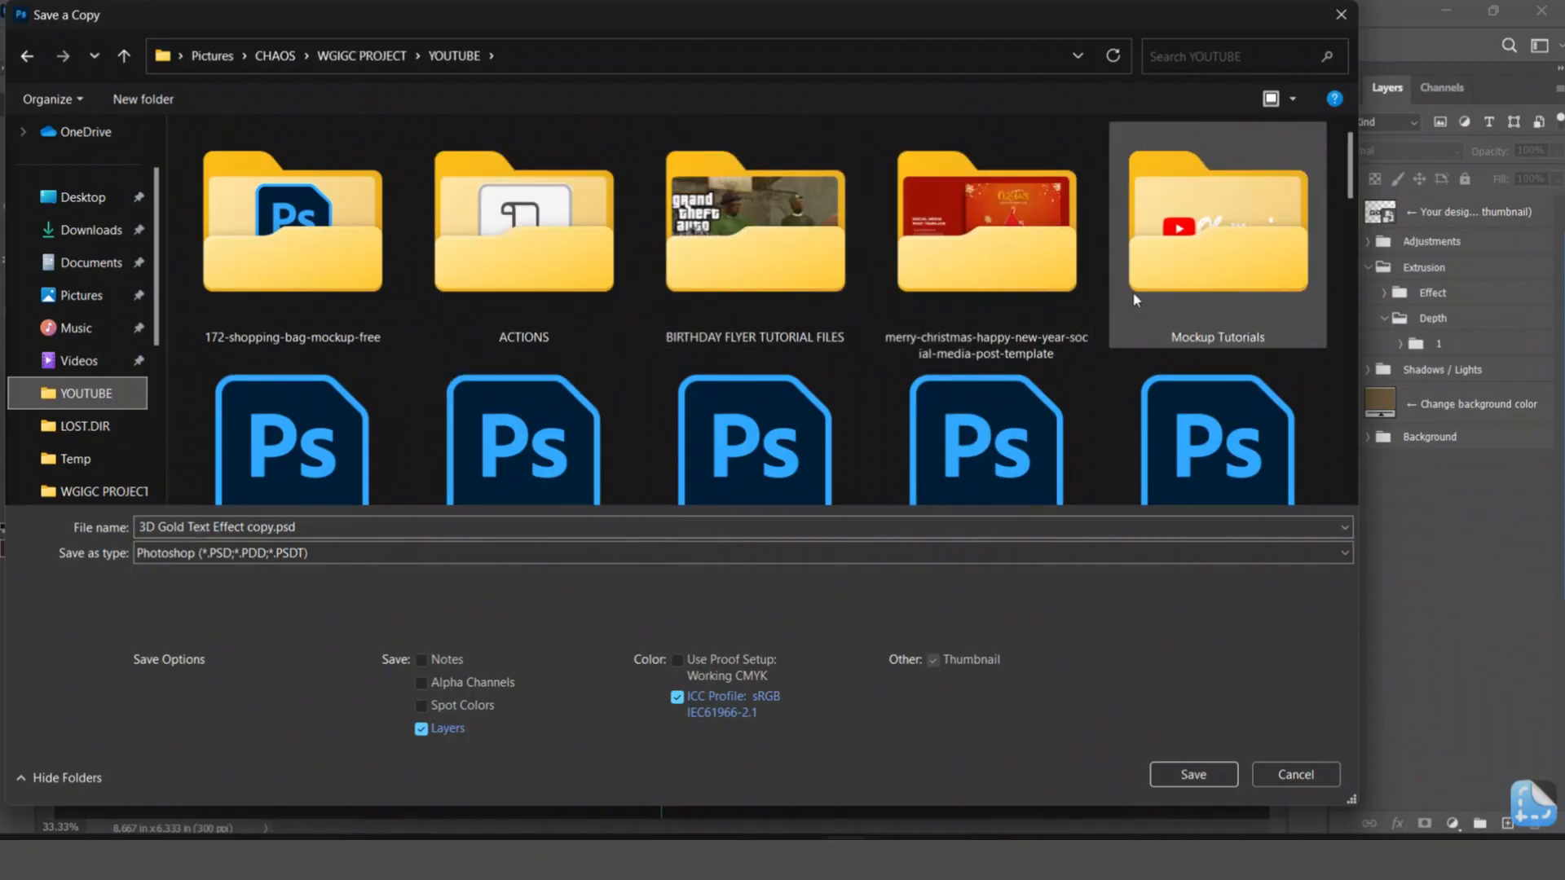
pyautogui.doubleClick(1163, 266)
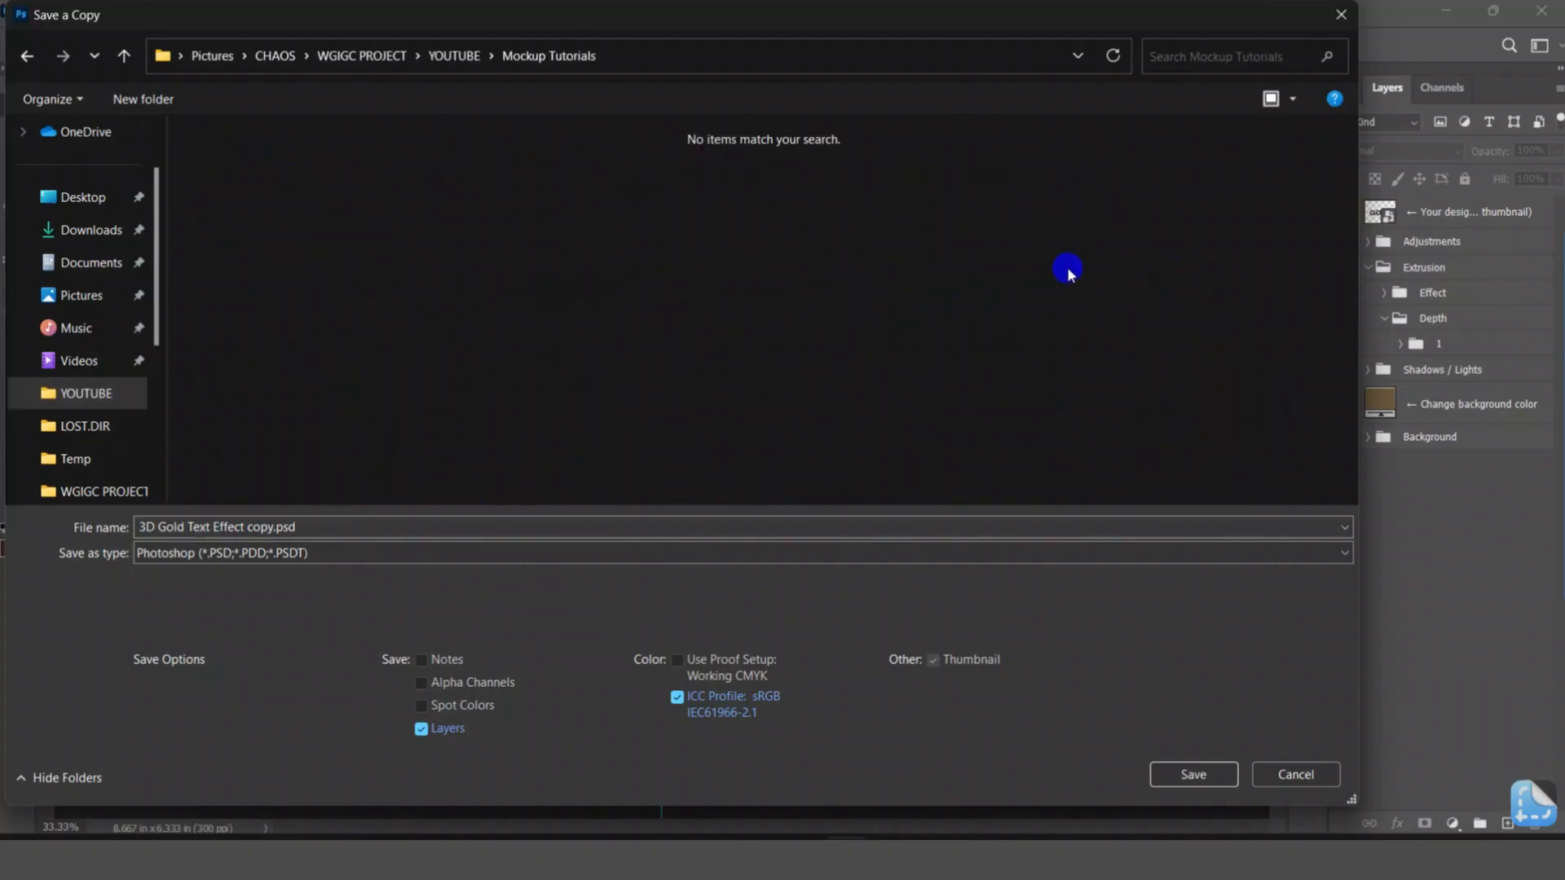
pyautogui.click(310, 526)
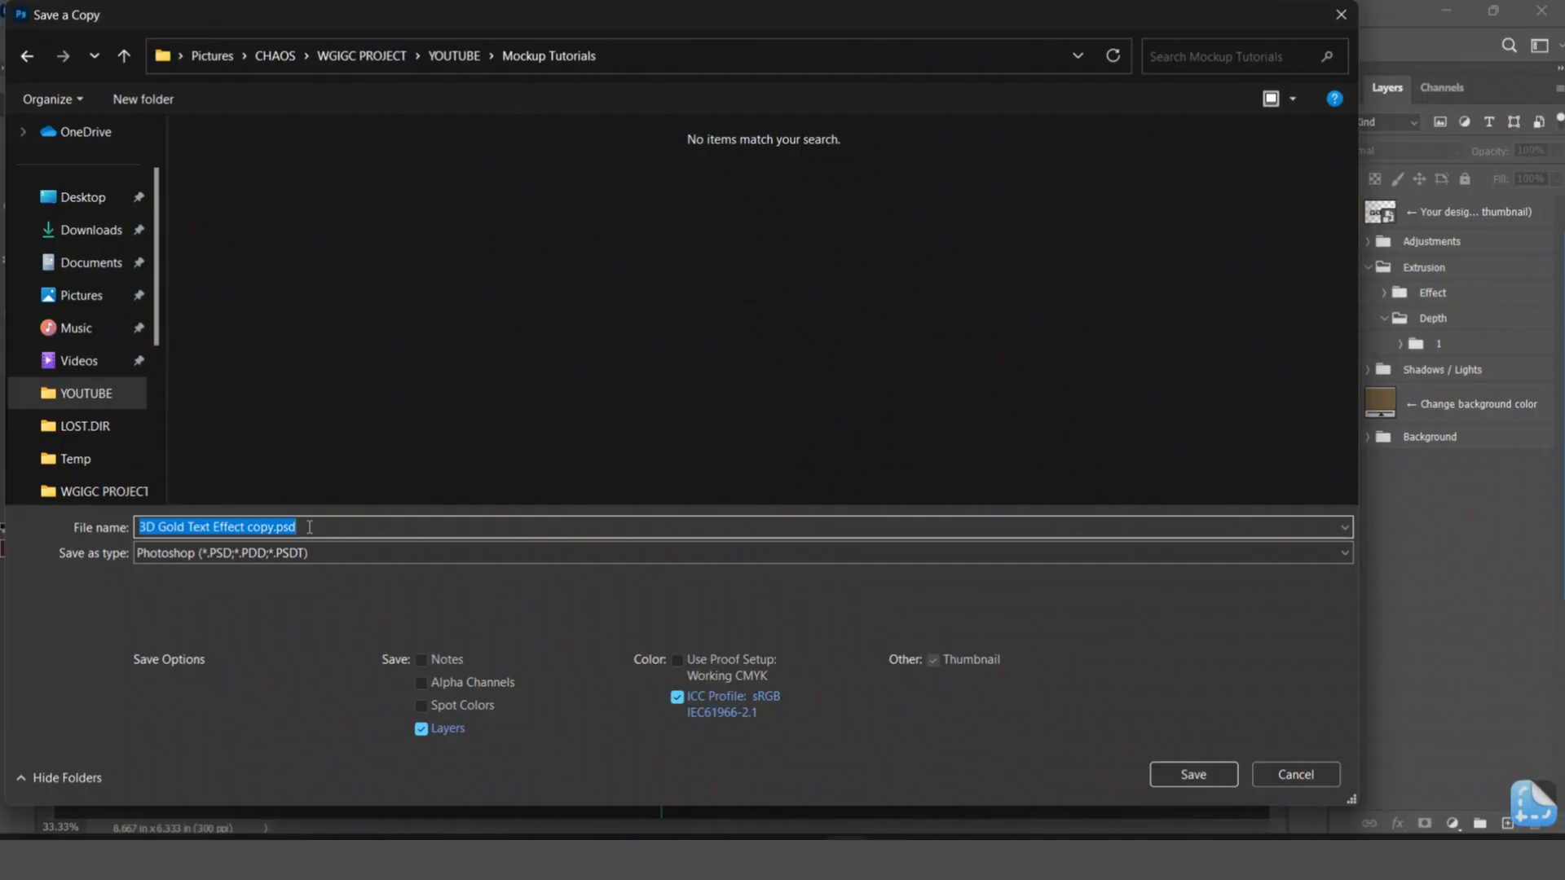
pyautogui.write('[[')
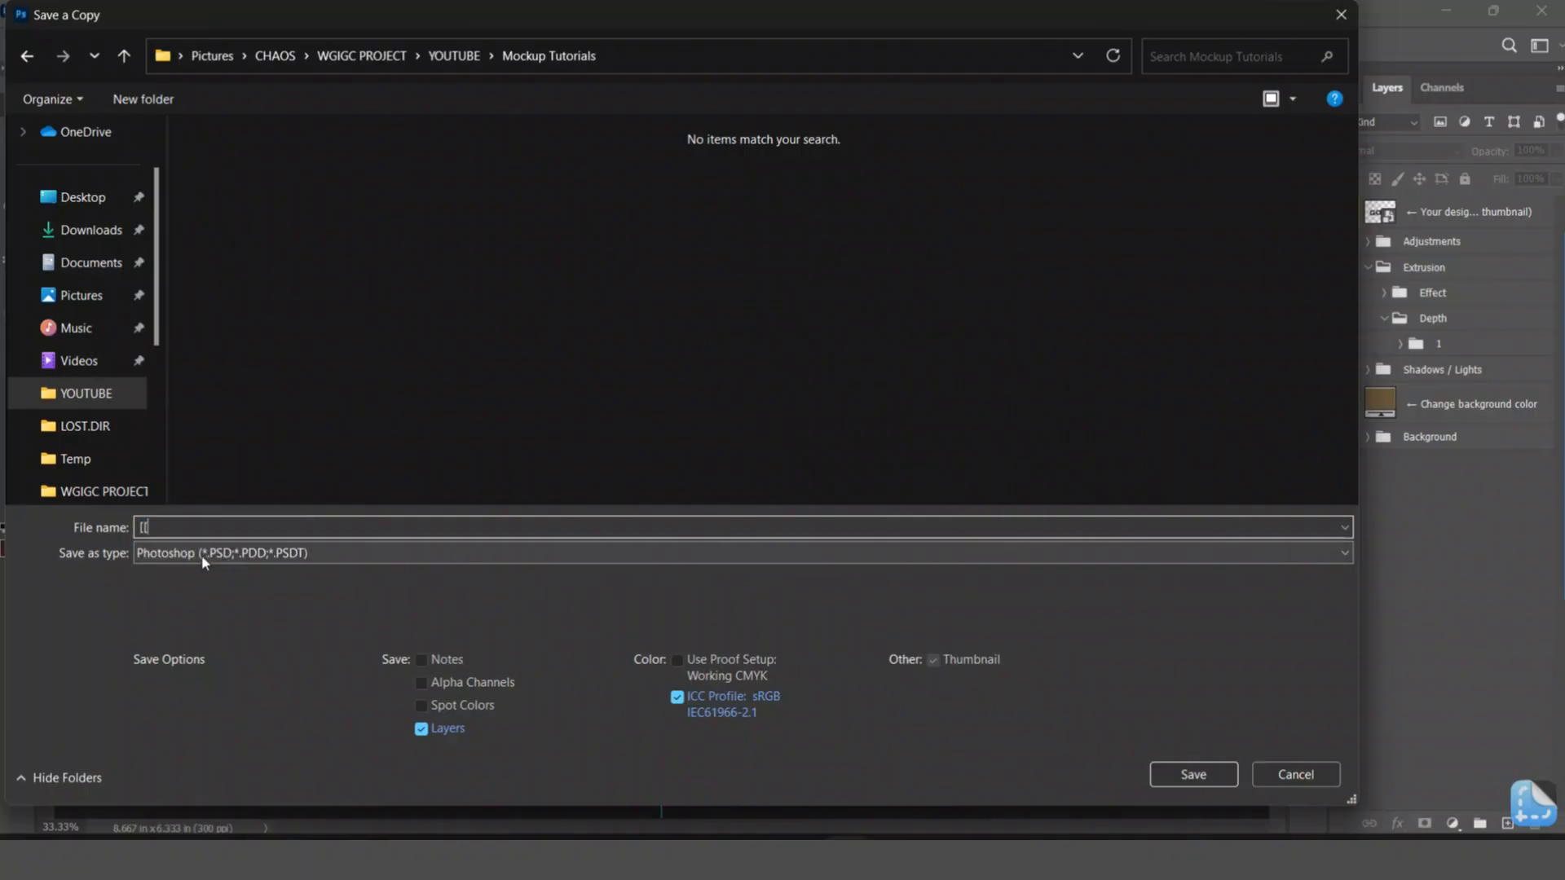
pyautogui.click(202, 555)
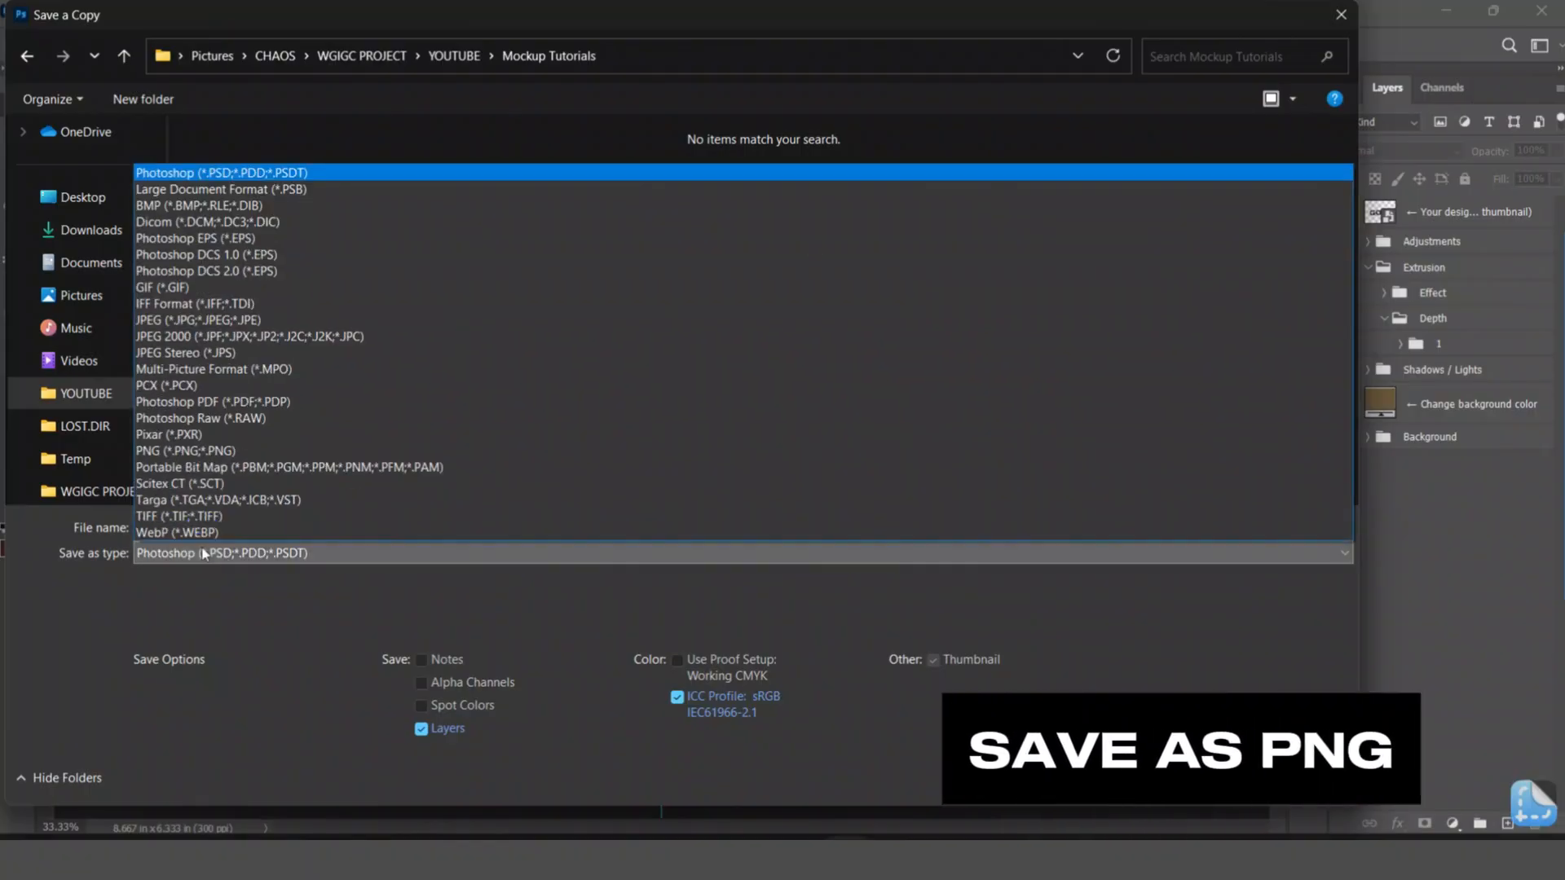
pyautogui.click(206, 451)
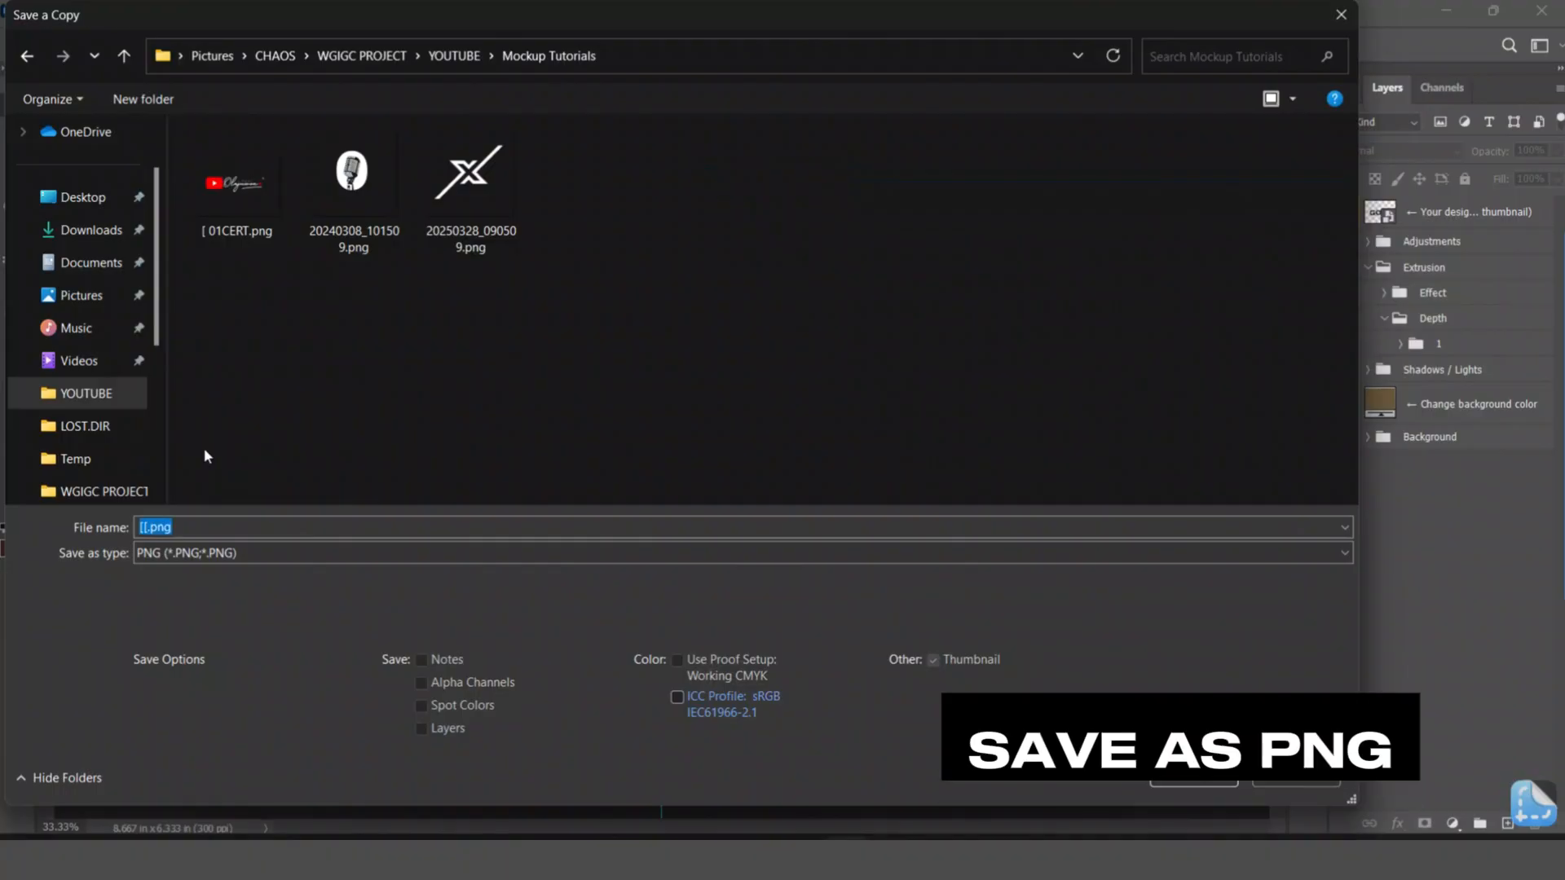
pyautogui.press('Return')
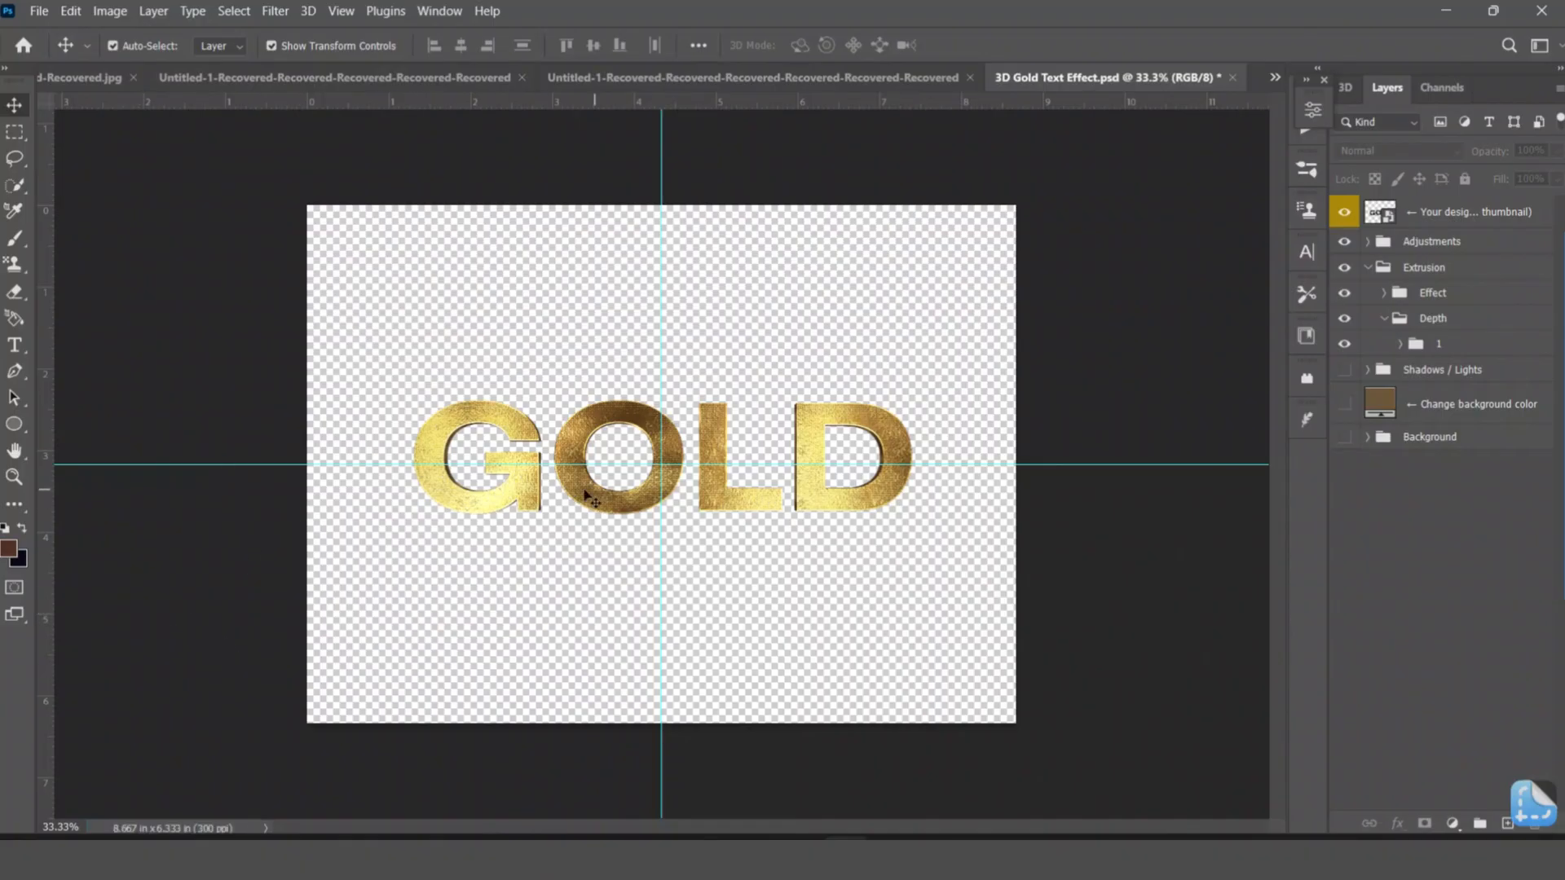
# Show the background color layer, the Shadows / Lights group and the Background group again.
pyautogui.click(1343, 405)
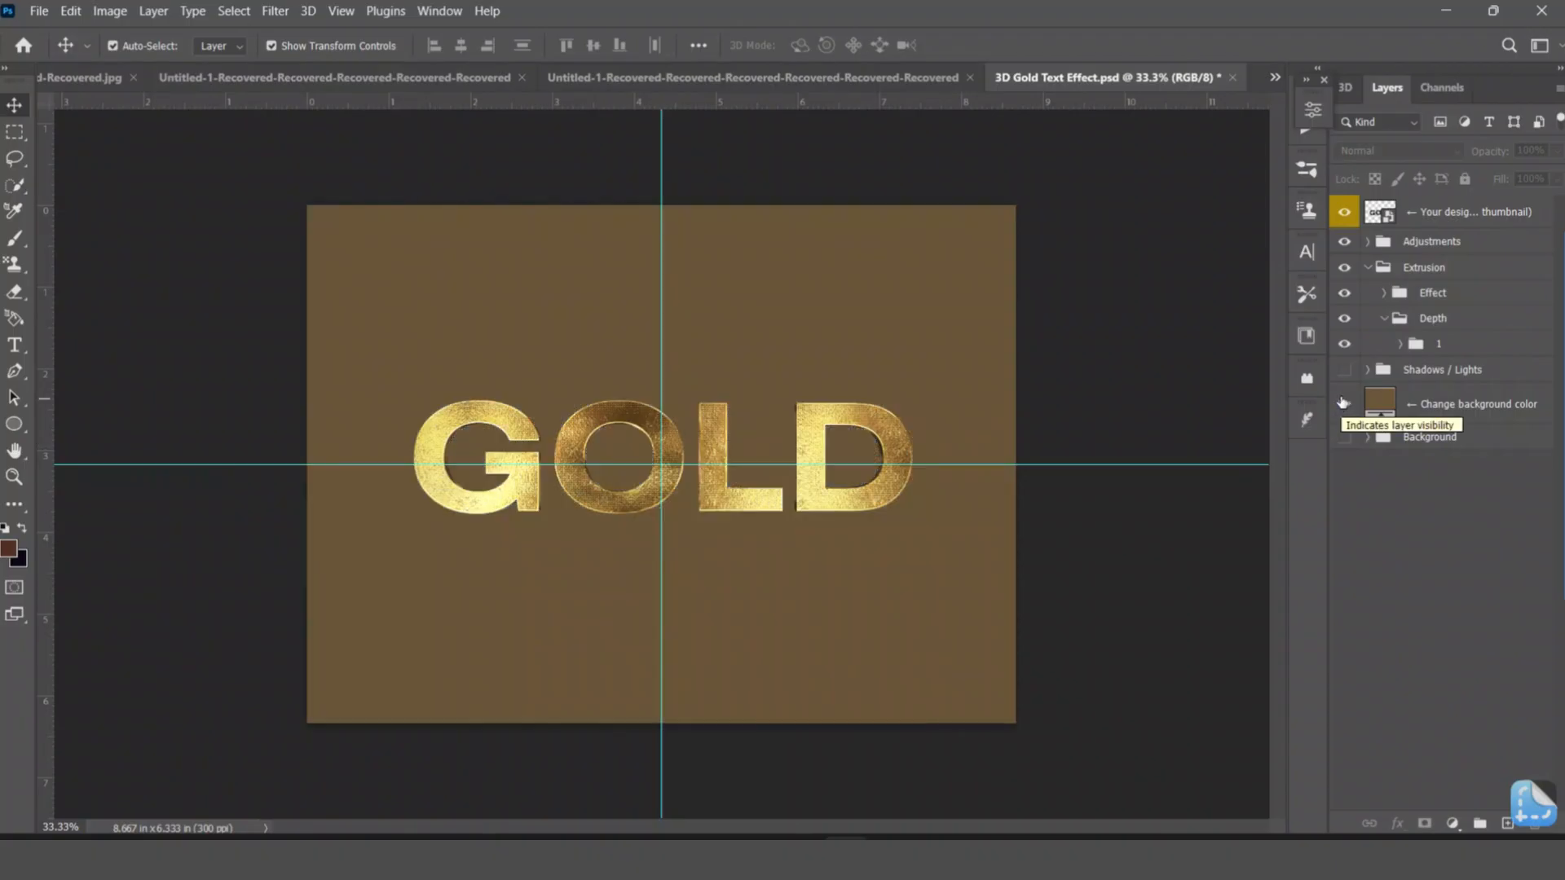
pyautogui.click(1344, 370)
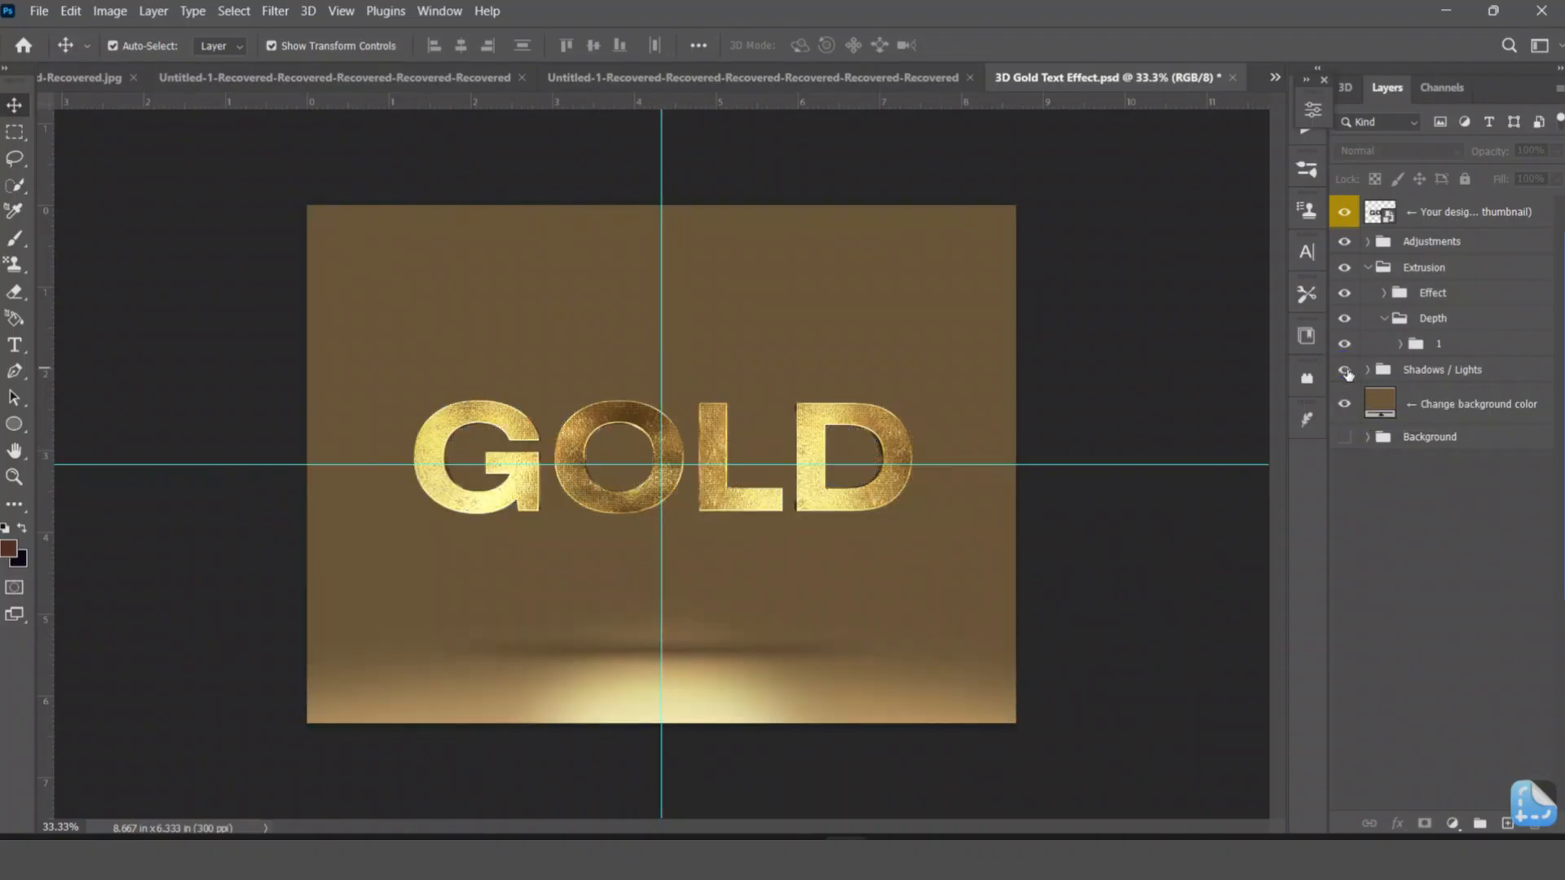
pyautogui.click(1345, 437)
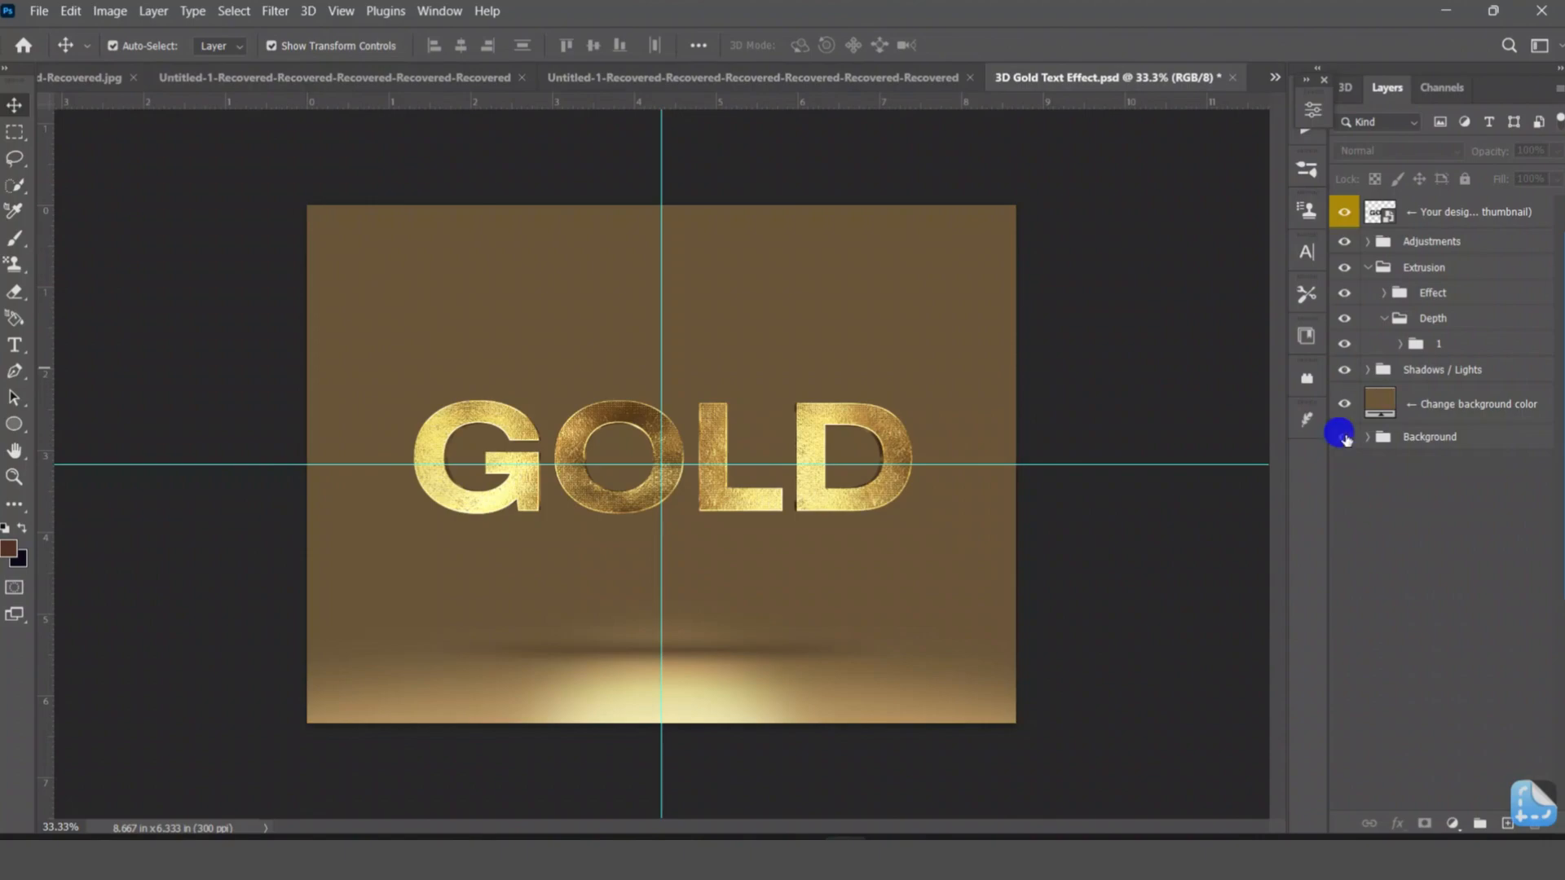